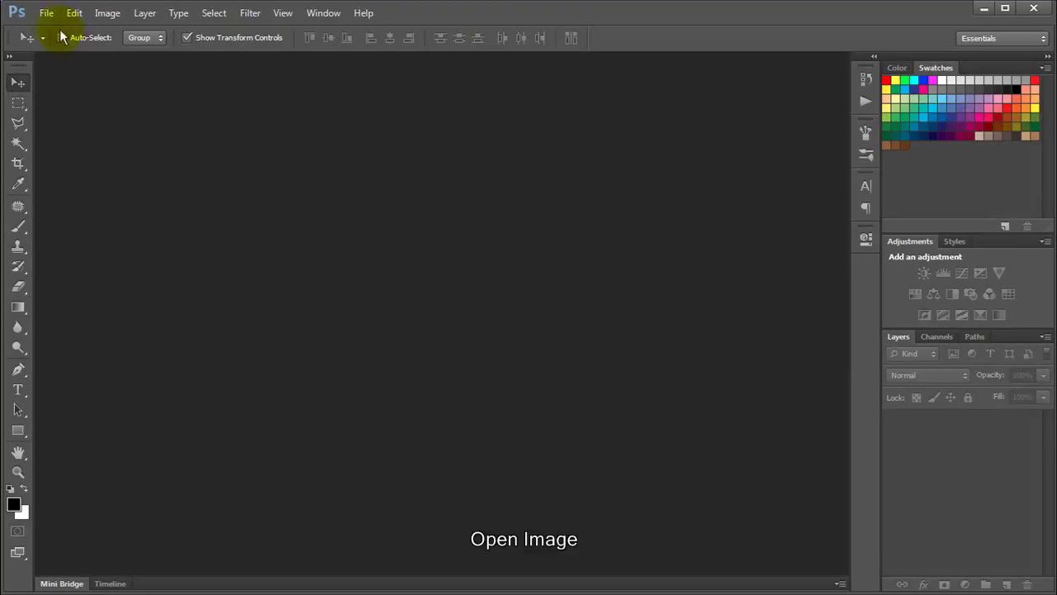
- Open the MG_9985 JPG hijab portrait and zoom in on it
left_click(46, 13)
left_click(62, 45)
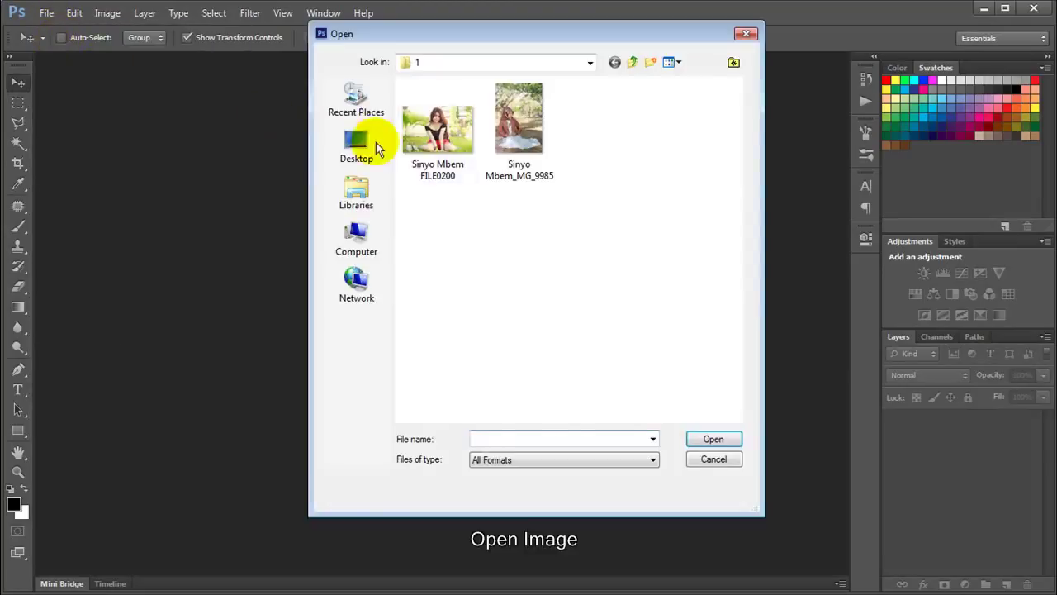
left_click(498, 141)
left_click(710, 439)
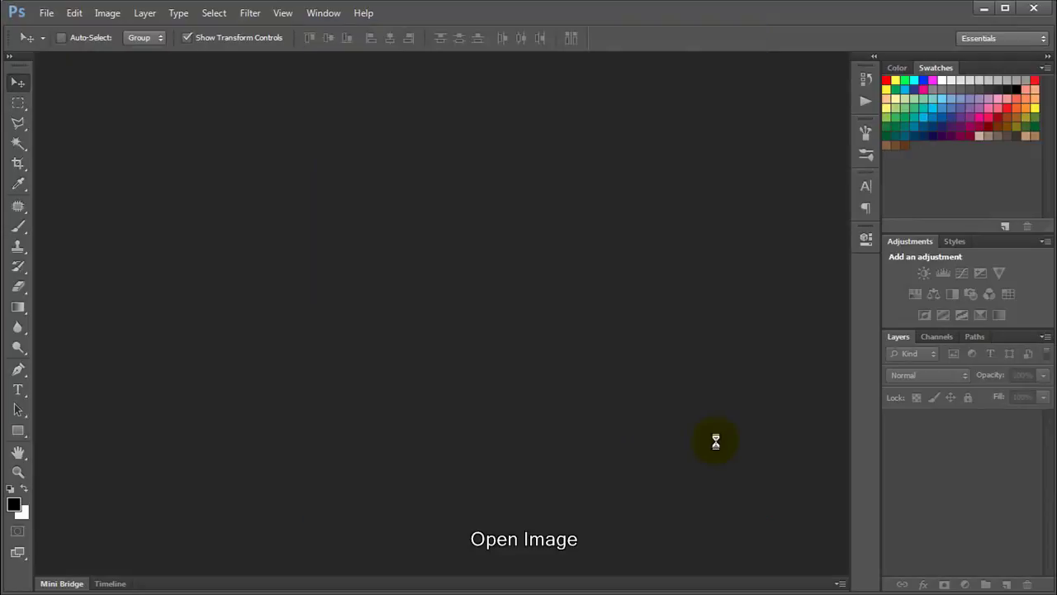
key("ctrl+plus")
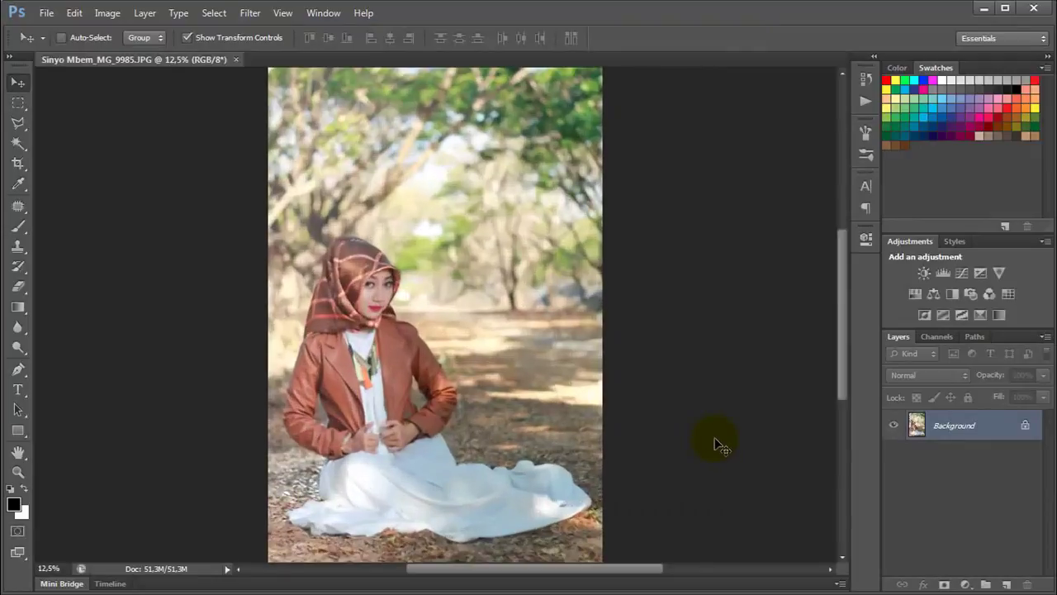
left_click(964, 584)
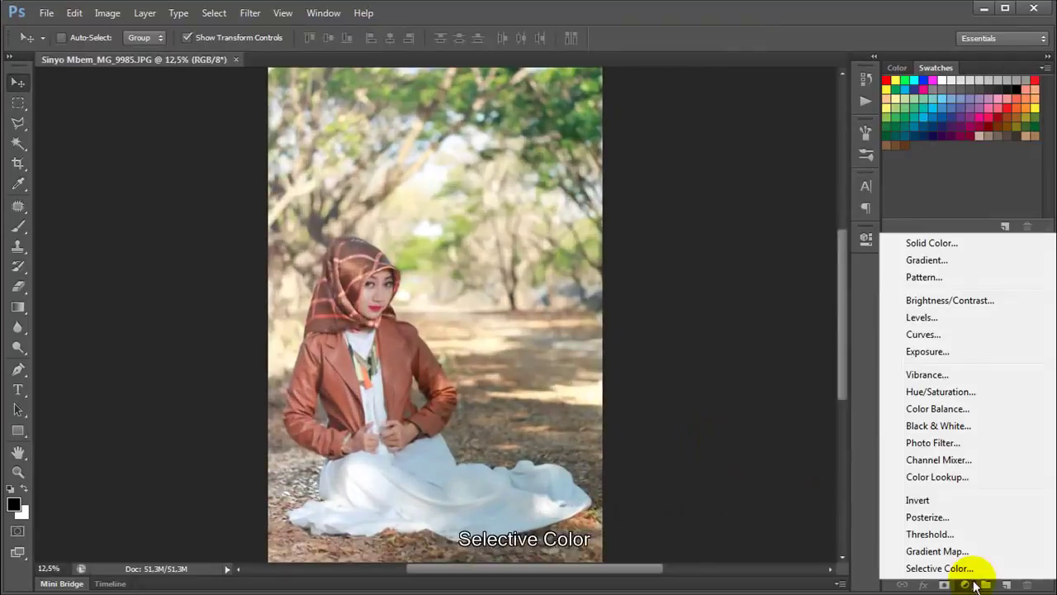
- Add a Selective Color layer with Reds Yellow +40 and Neutrals Cyan -9, Yellow -12
left_click(939, 568)
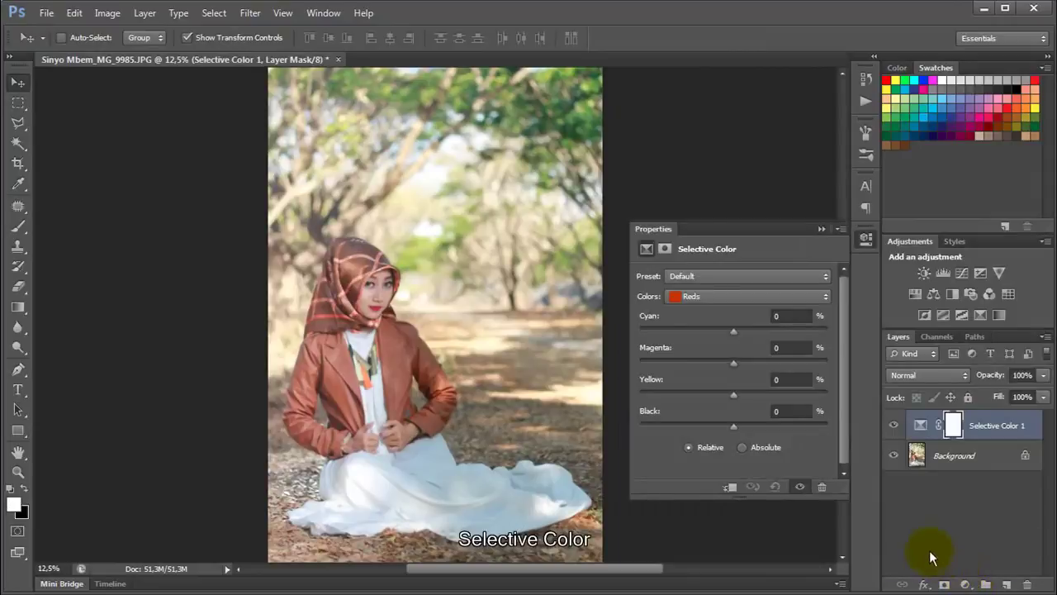
left_click_drag(734, 395, 774, 406)
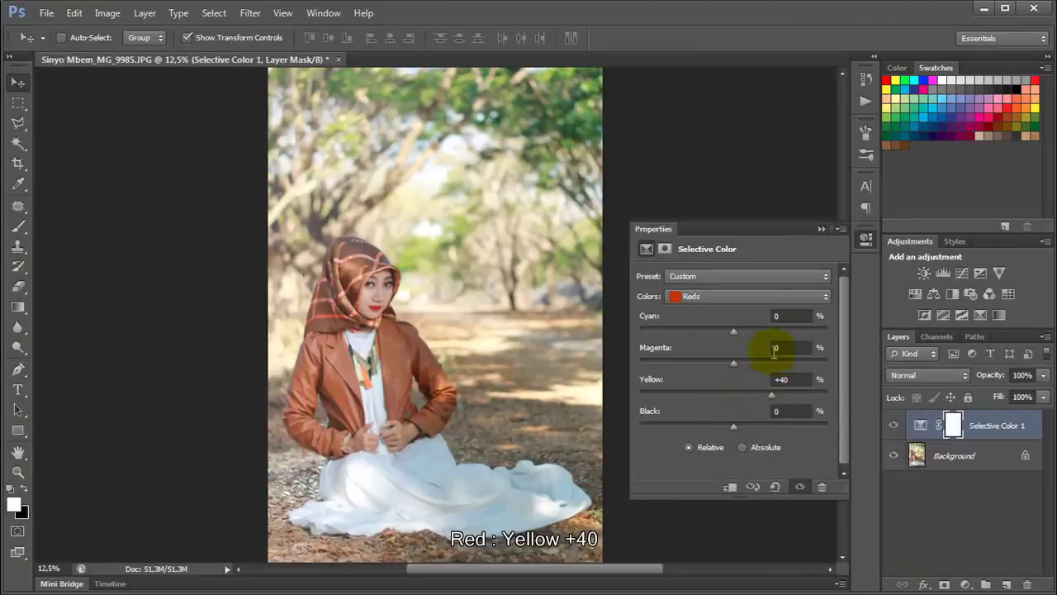
left_click(768, 297)
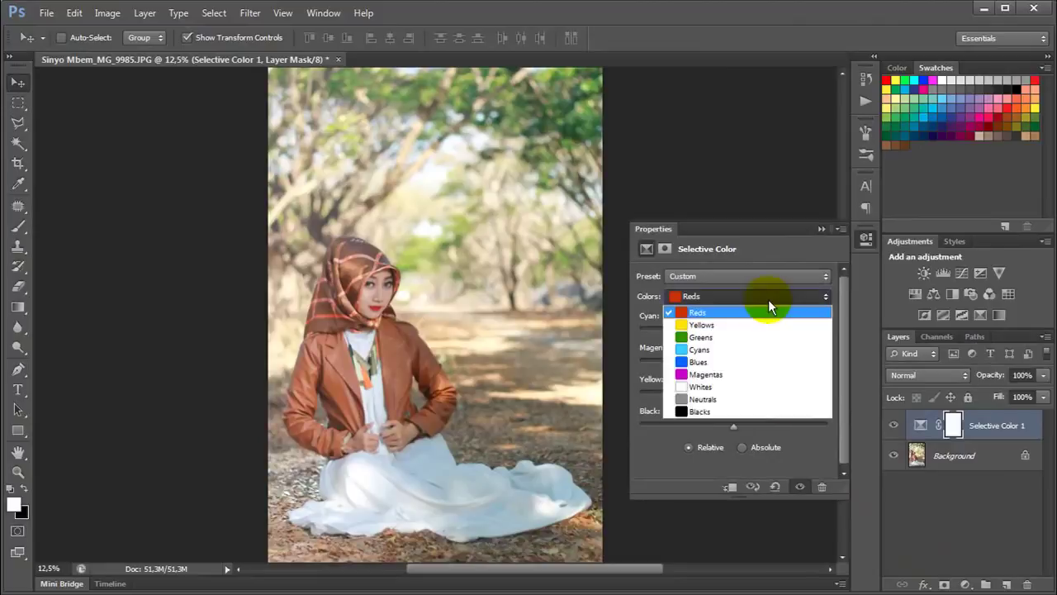
left_click(771, 396)
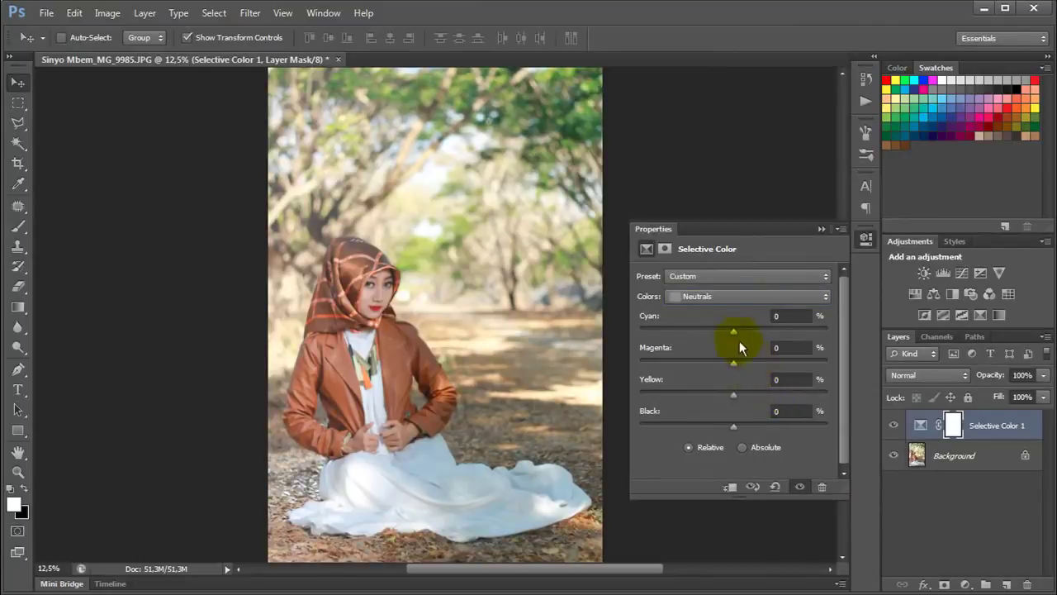
left_click_drag(733, 332, 724, 330)
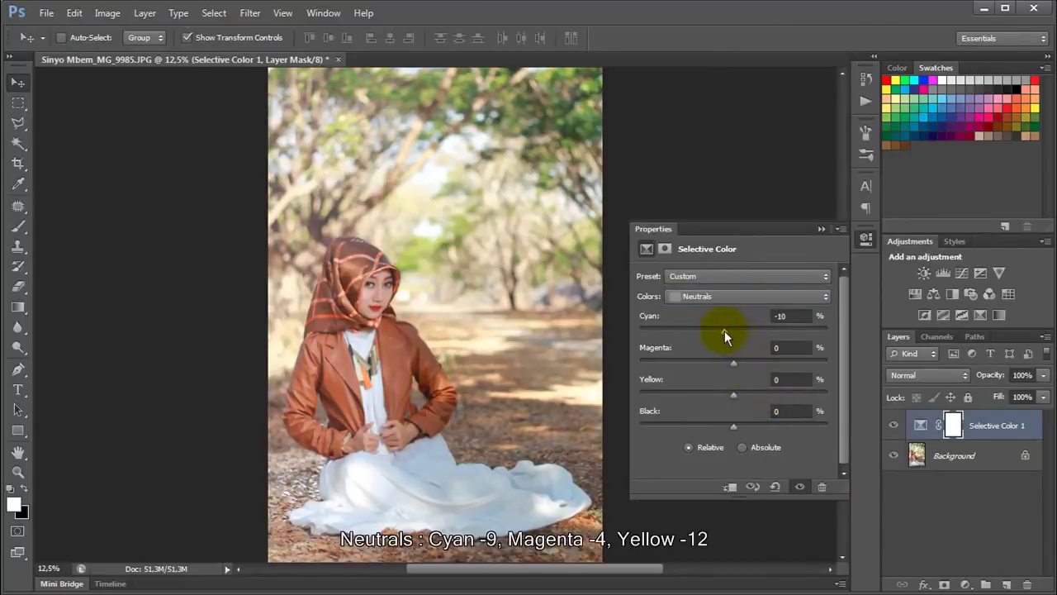
left_click_drag(724, 330, 729, 363)
left_click_drag(734, 395, 723, 399)
- Set the Blacks Yellow to -10 and collapse the Properties panel
left_click(743, 298)
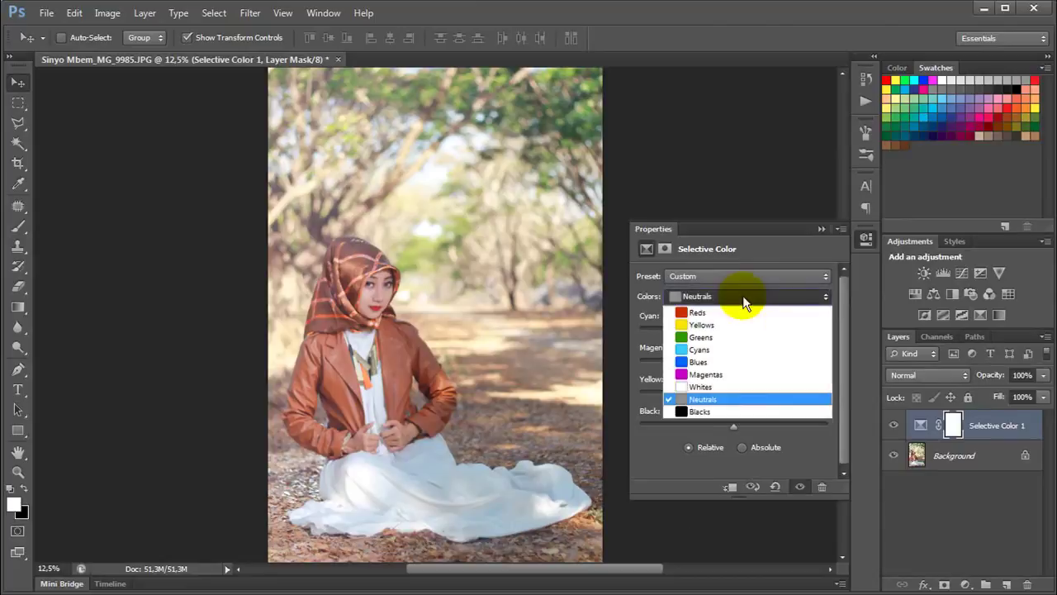
left_click(745, 412)
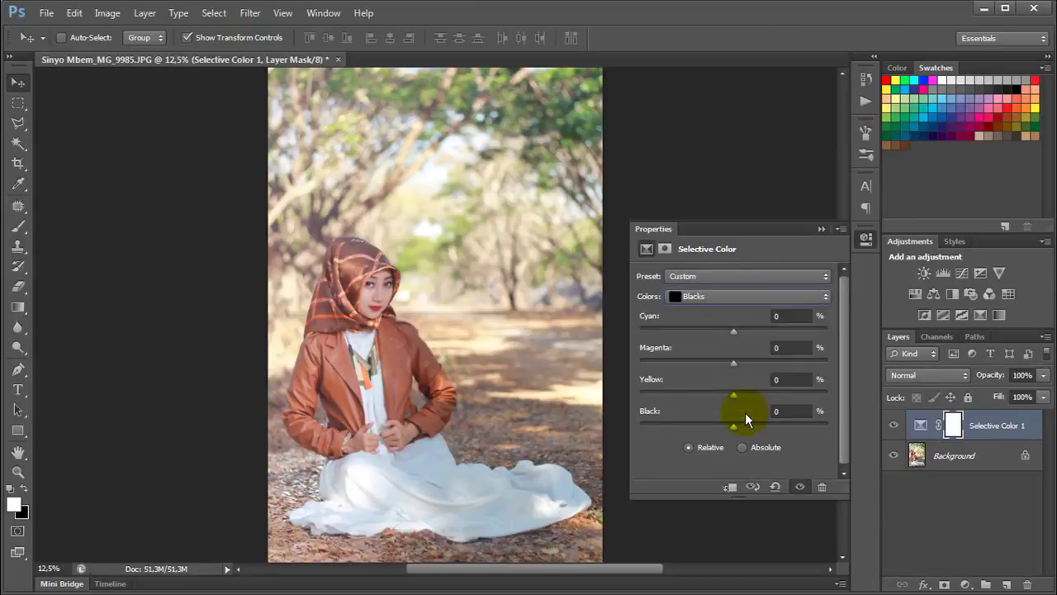
left_click_drag(736, 398, 725, 400)
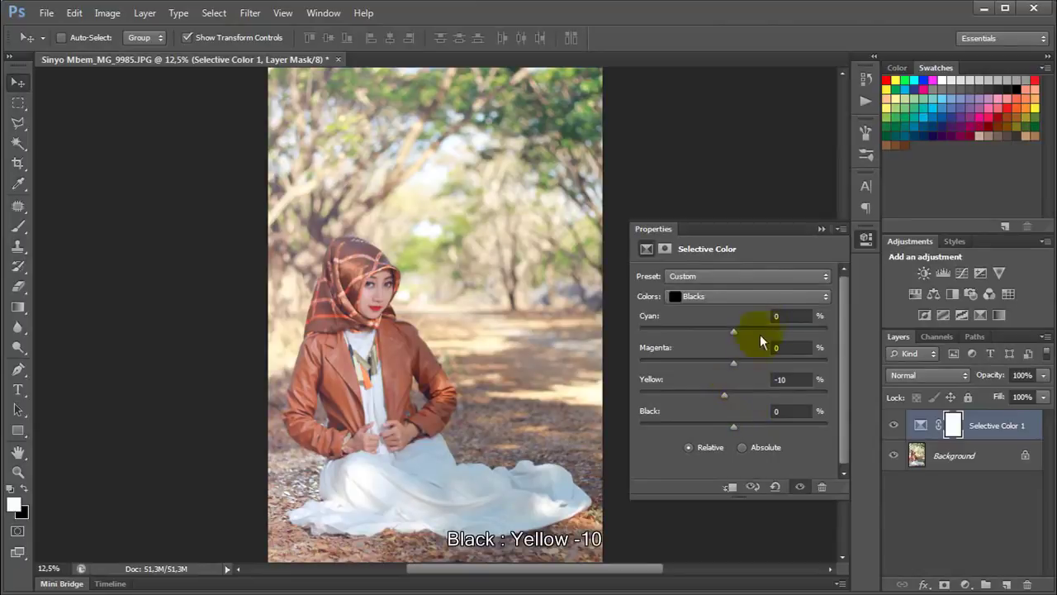
left_click(821, 228)
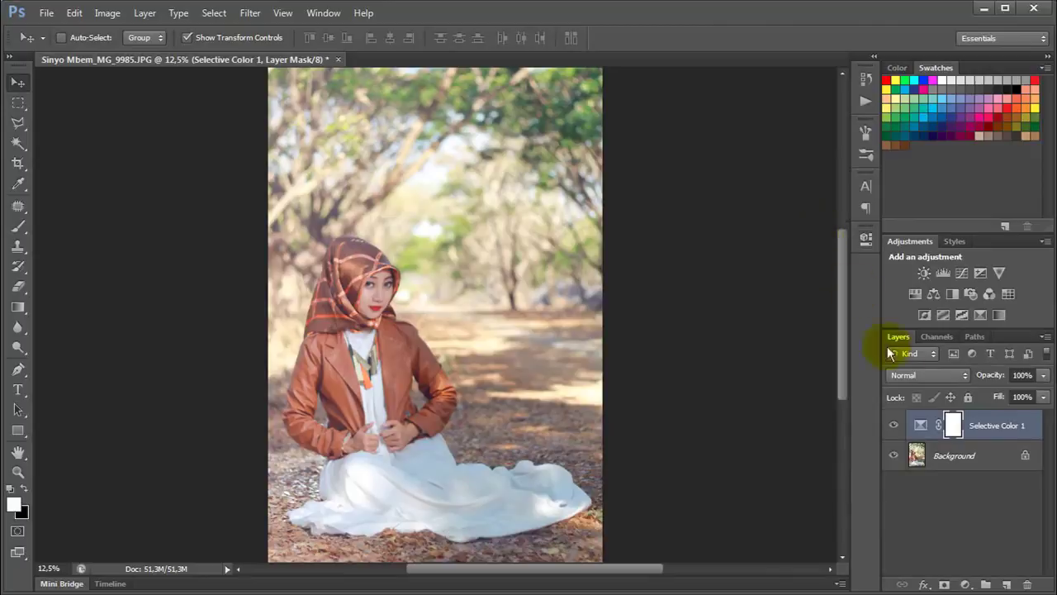
left_click(964, 587)
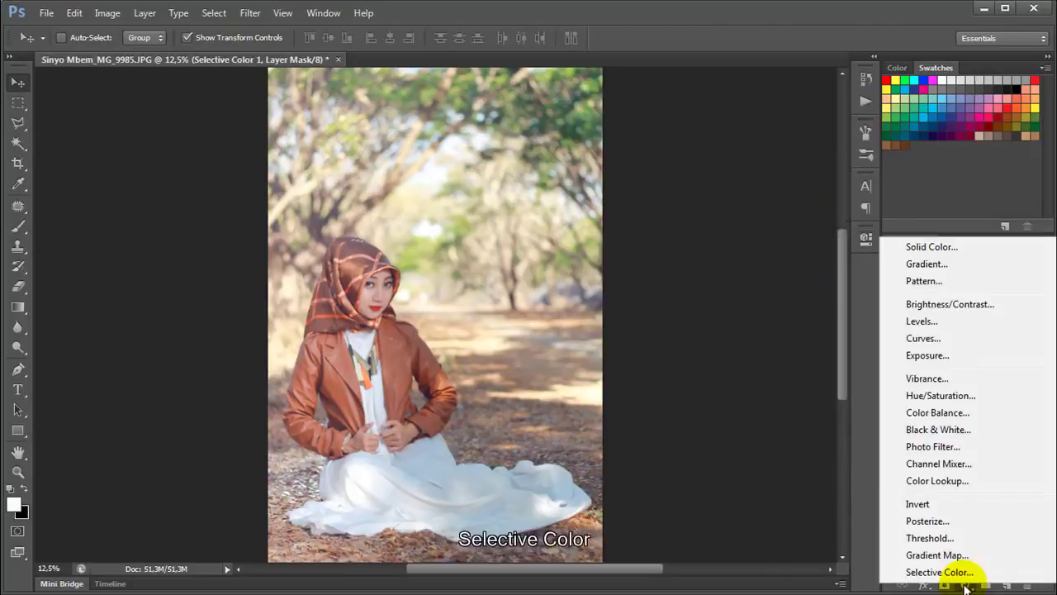
- Add a second Selective Color layer with Reds Cyan -100, Magenta +35, Yellow +100
left_click(958, 571)
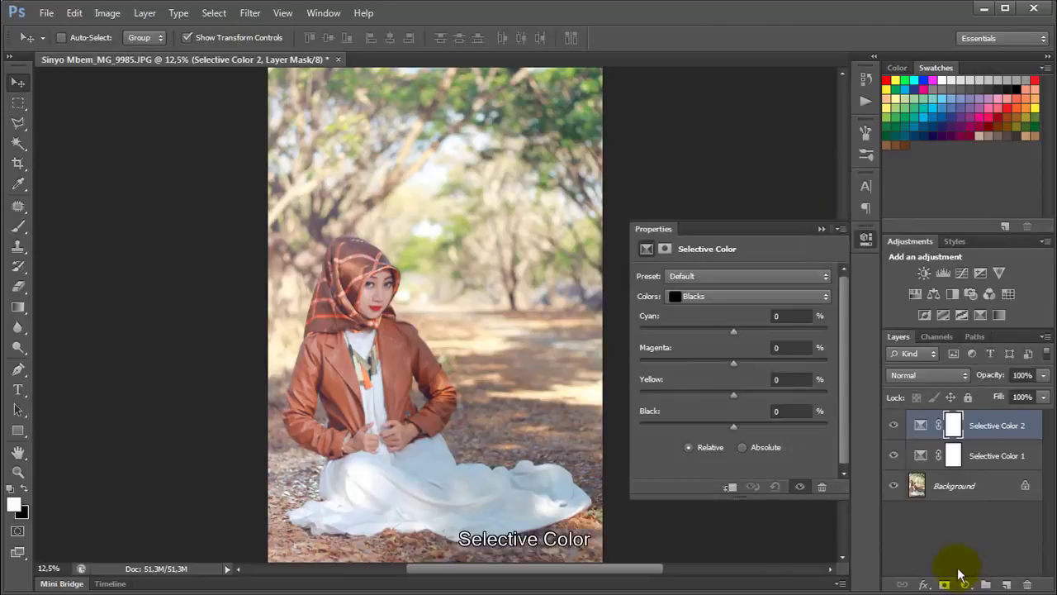
left_click(793, 297)
left_click(793, 310)
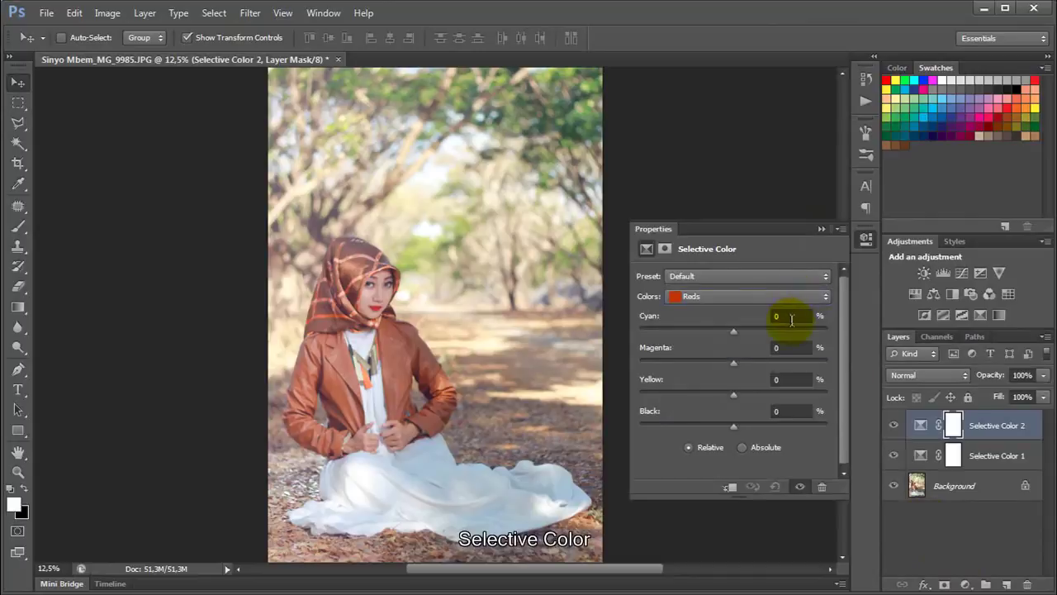
left_click_drag(734, 331, 635, 331)
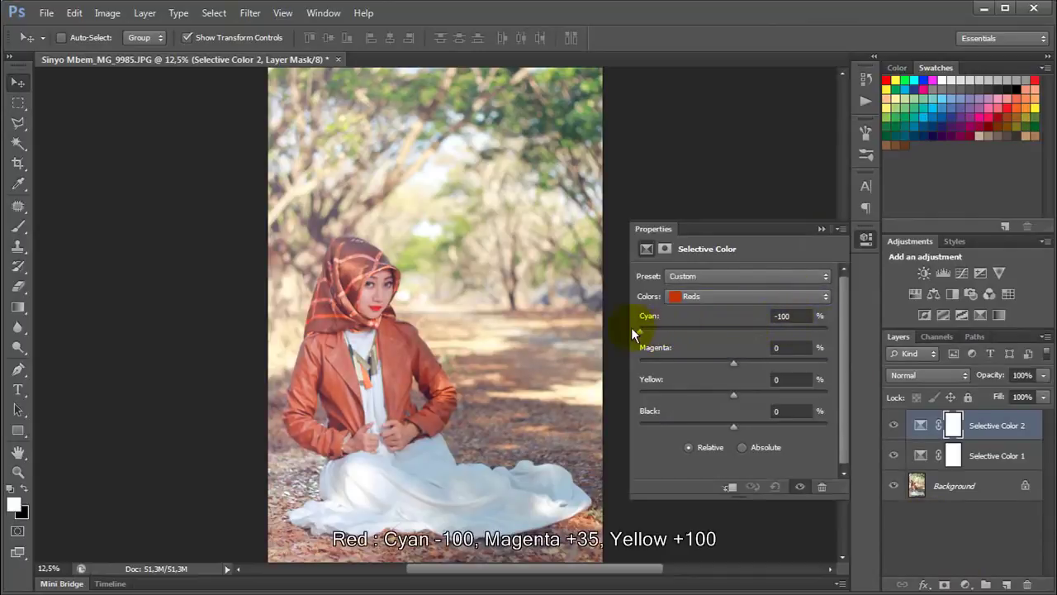
left_click_drag(731, 365, 750, 364)
mouse_move(765, 364)
left_mouse_down()
mouse_move(740, 397)
mouse_move(836, 397)
left_mouse_up()
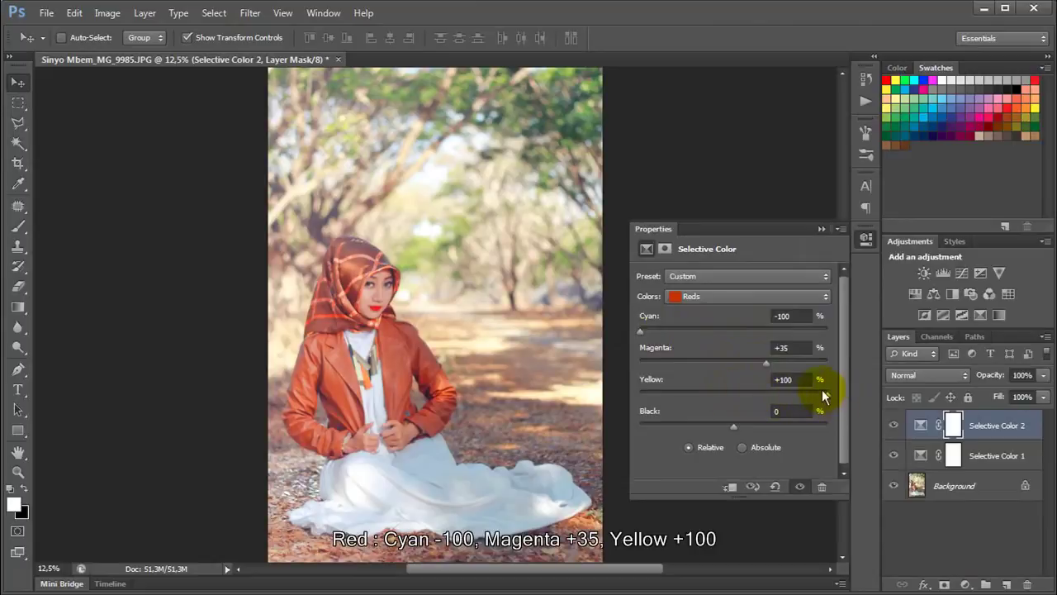
- Set the Greens to Cyan -100 and Yellow -100, adding some magenta
left_click(789, 297)
left_click(783, 336)
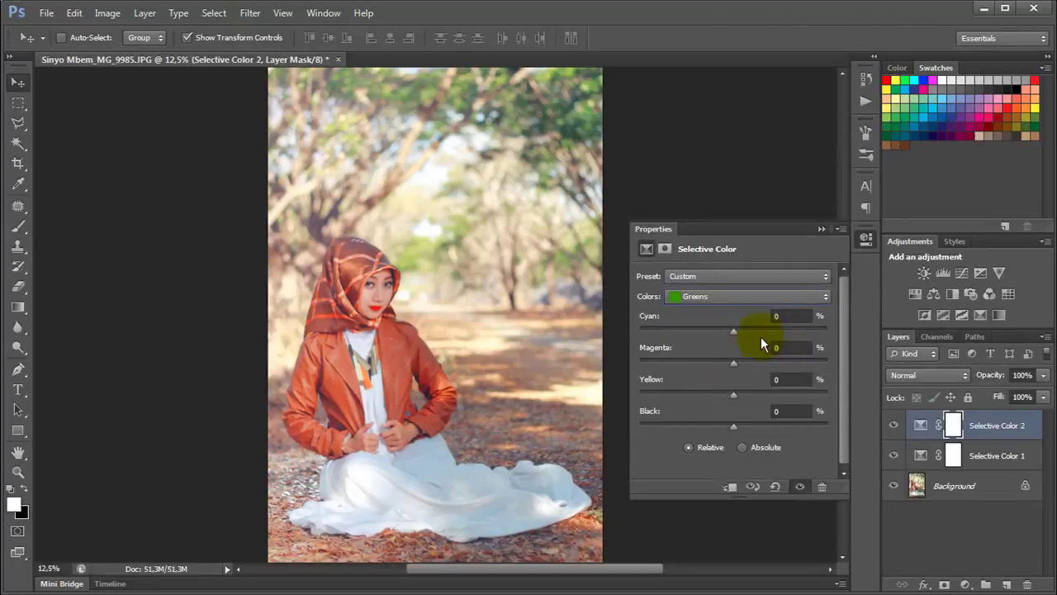
left_click_drag(730, 333, 626, 327)
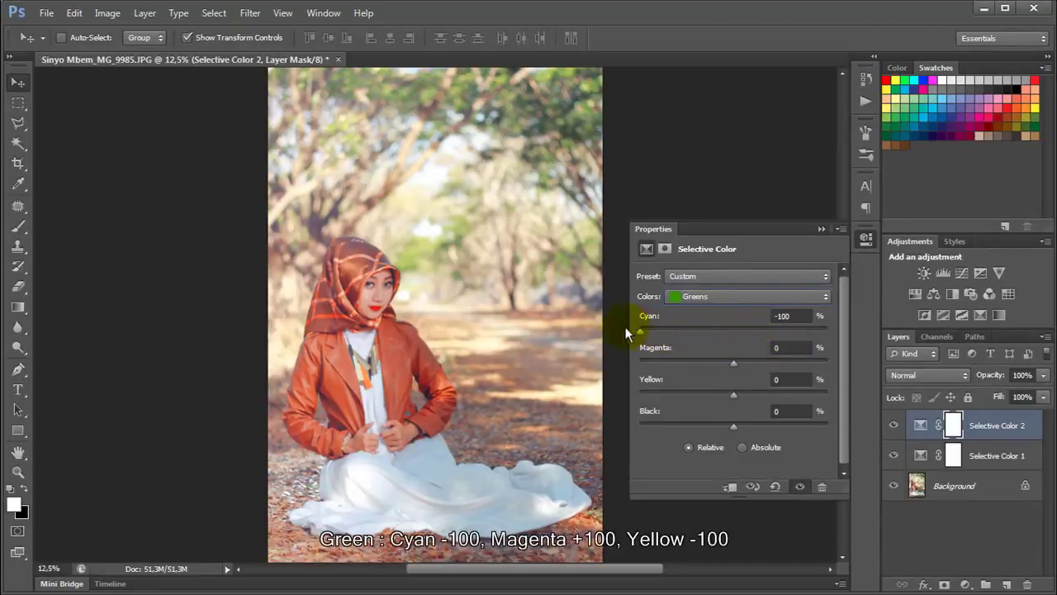
left_click_drag(734, 370, 811, 361)
left_click_drag(735, 395, 636, 398)
- Set the Whites to Cyan +100, Magenta +50, Yellow +20, Black -40
left_click(724, 296)
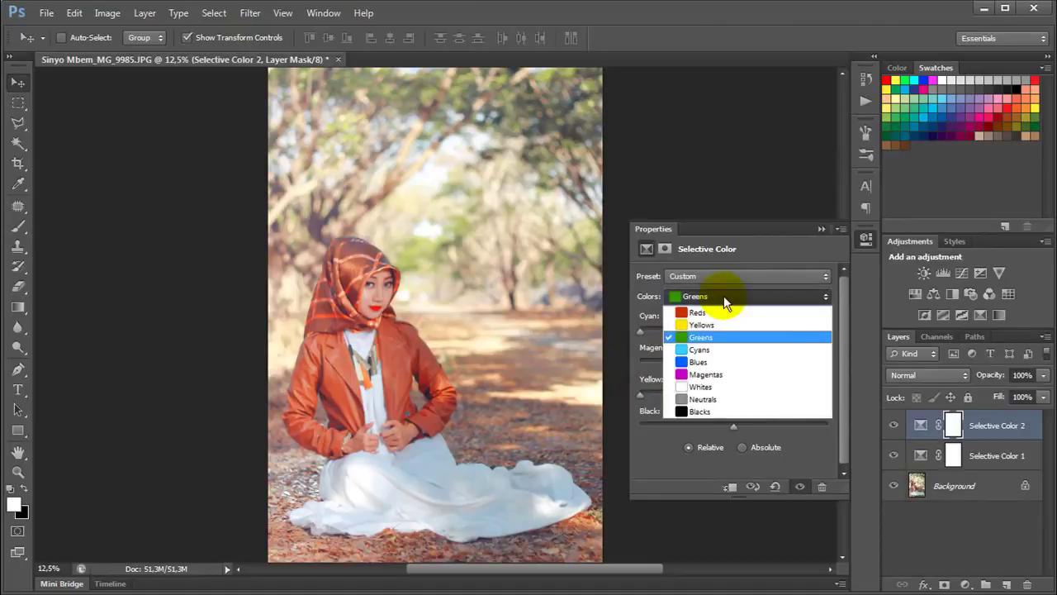
left_click(725, 383)
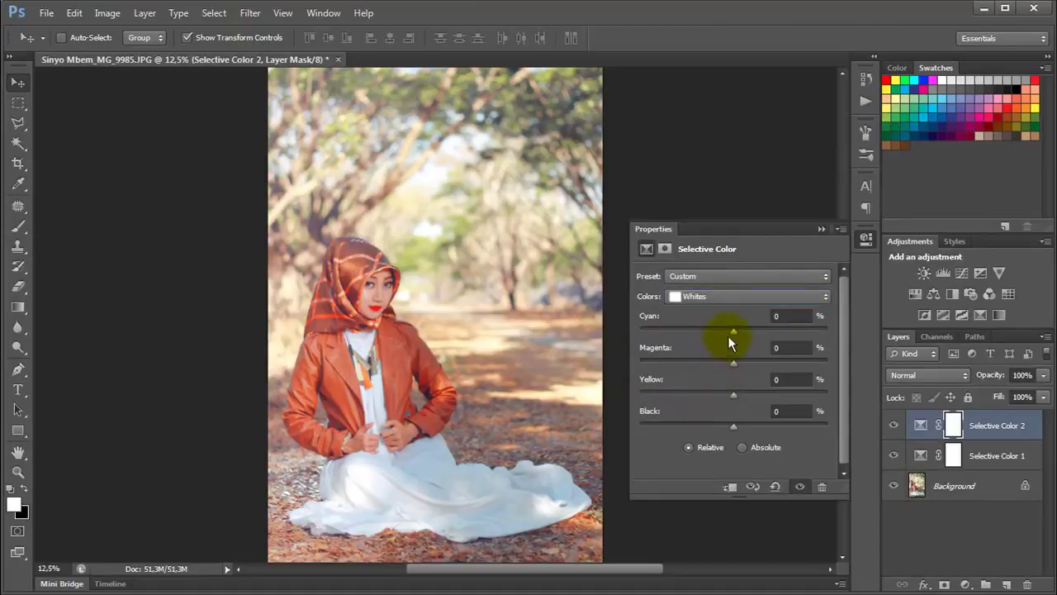
left_click_drag(734, 332, 852, 330)
left_click_drag(734, 361, 746, 362)
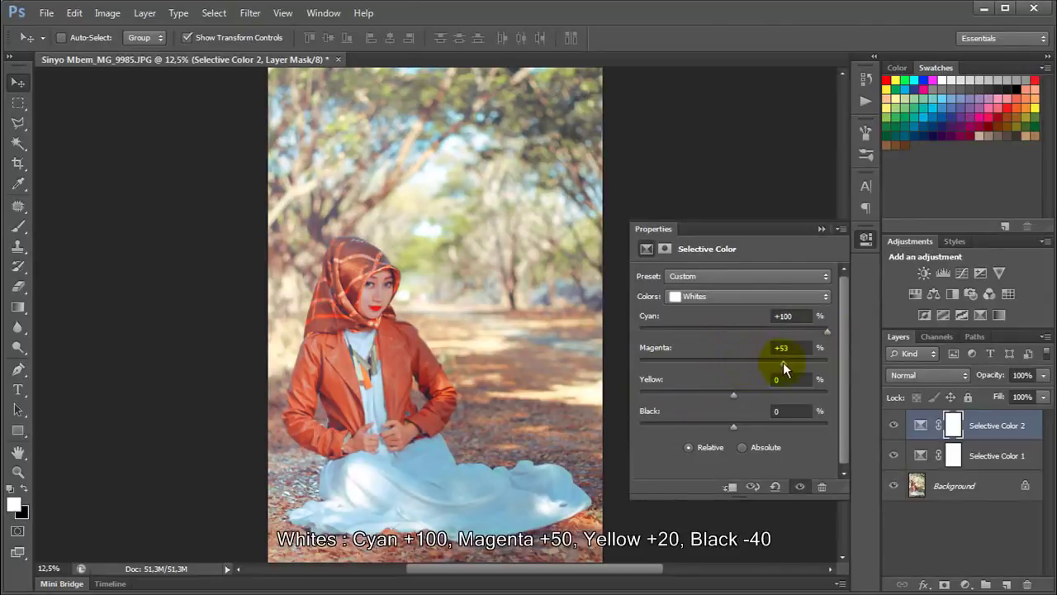
left_click_drag(739, 392, 772, 398)
left_click_drag(730, 425, 696, 426)
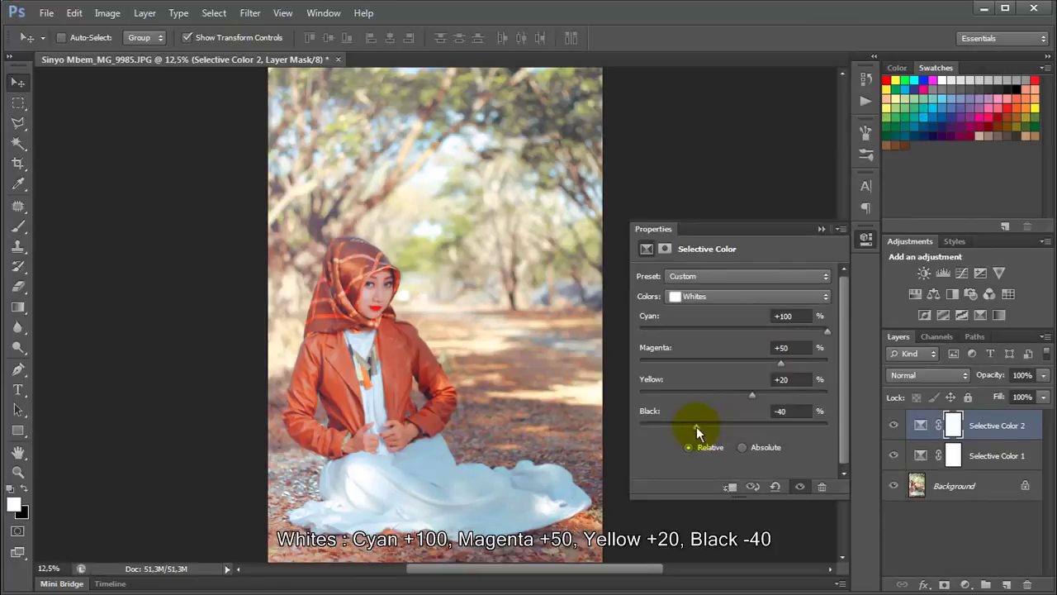
left_click(751, 295)
left_click(740, 396)
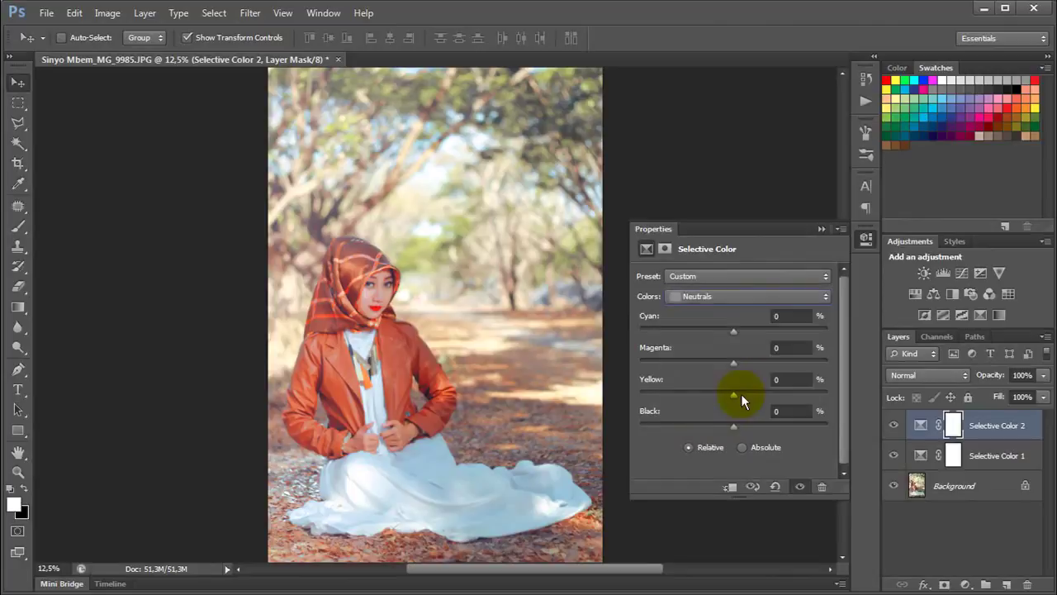
- Tweak the Neutrals' cyan, magenta and yellow, and set their Black to -12
left_click_drag(735, 332, 748, 331)
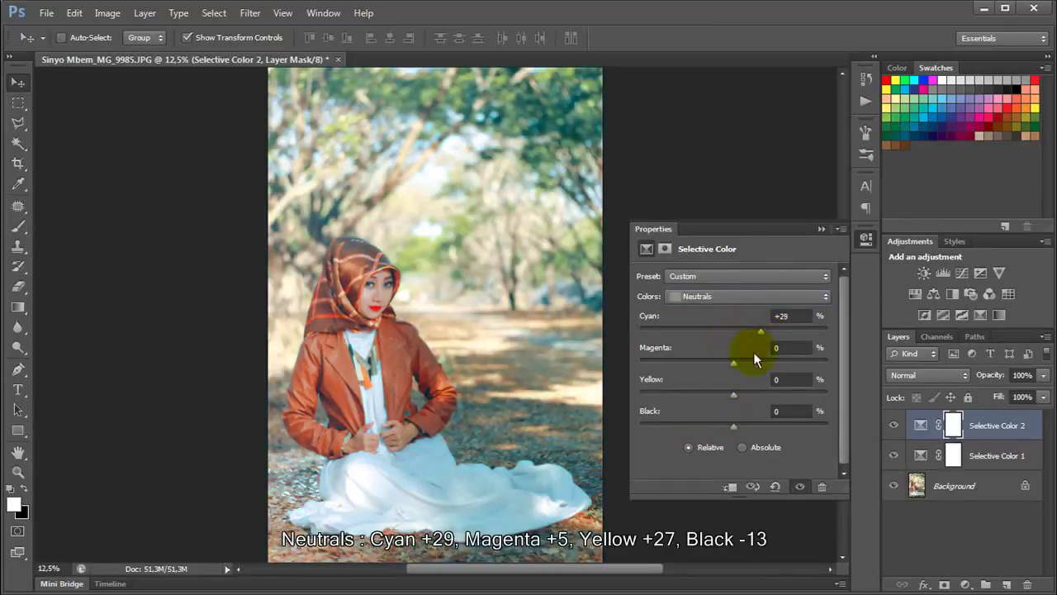
left_click_drag(732, 361, 737, 362)
left_click_drag(734, 395, 712, 394)
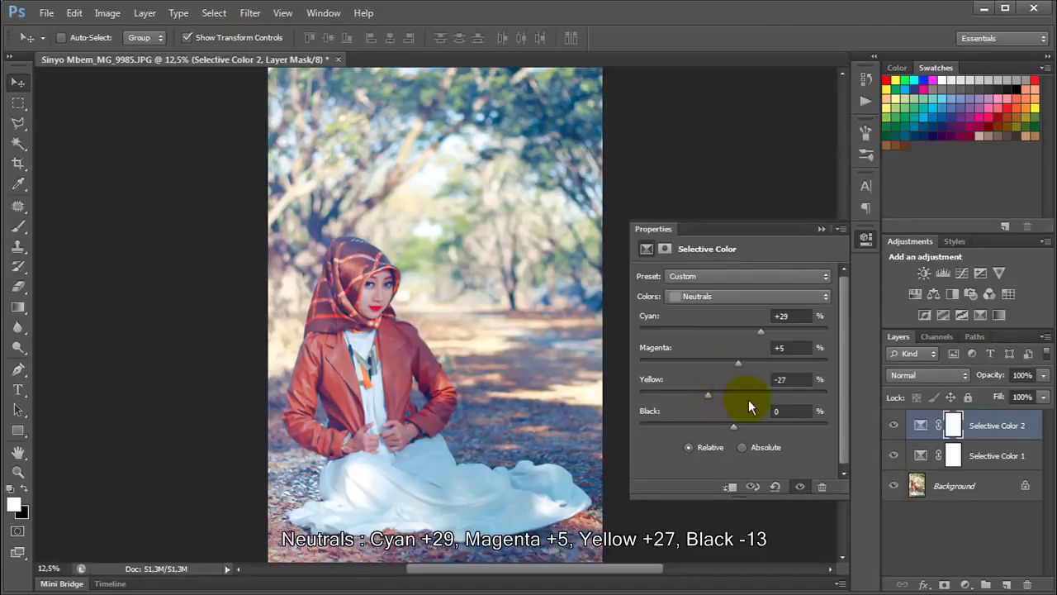
left_click_drag(733, 423, 723, 425)
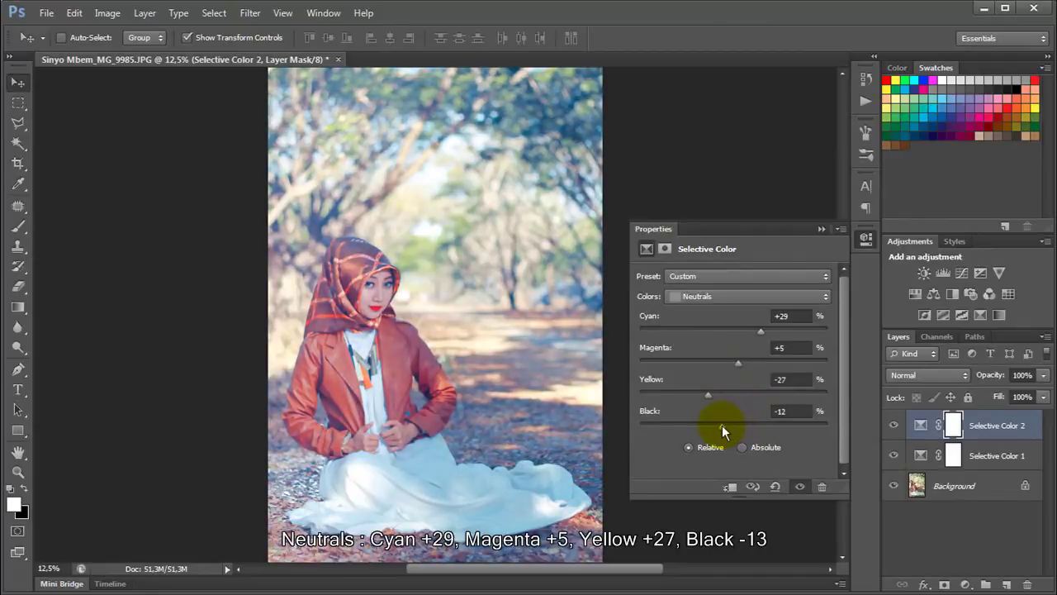
- Set the Blacks to Cyan +17, Magenta +18, Yellow +58, Black +56, then collapse Properties
left_click(740, 296)
left_click(734, 409)
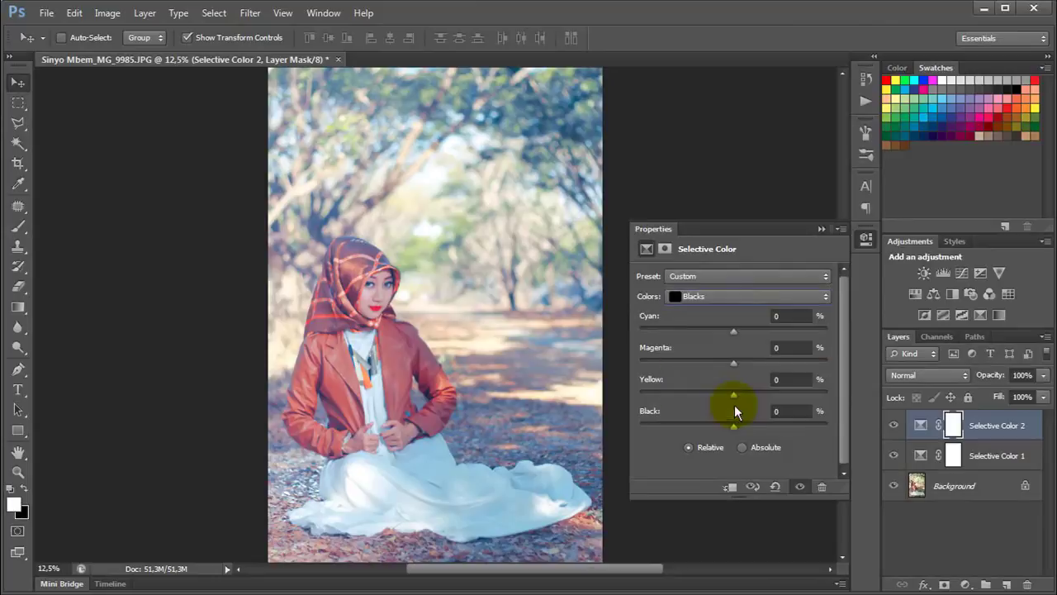
left_click_drag(733, 331, 748, 334)
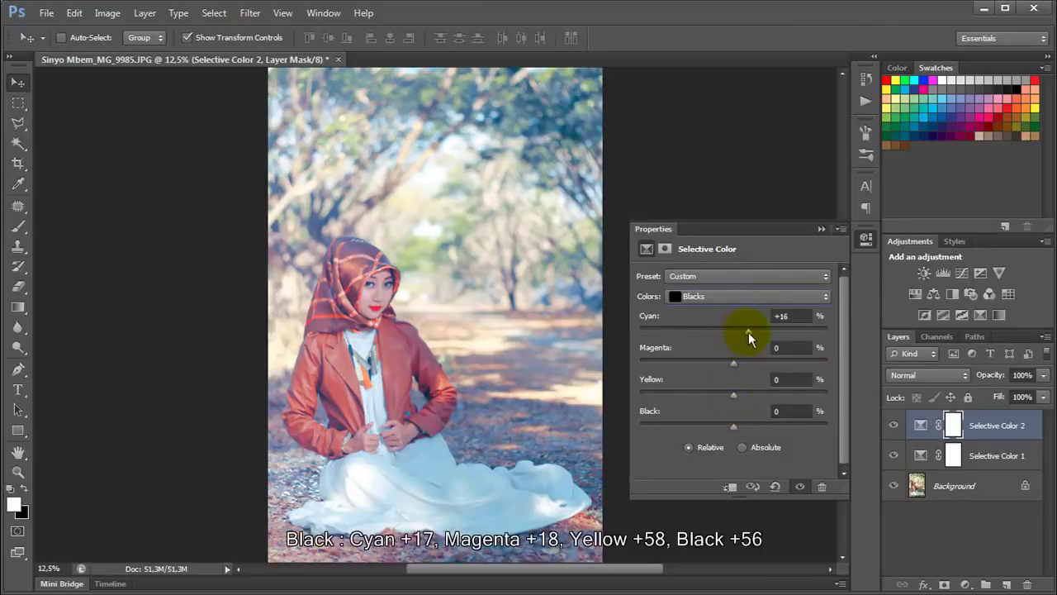
left_click_drag(750, 332, 749, 332)
left_click_drag(740, 368, 747, 364)
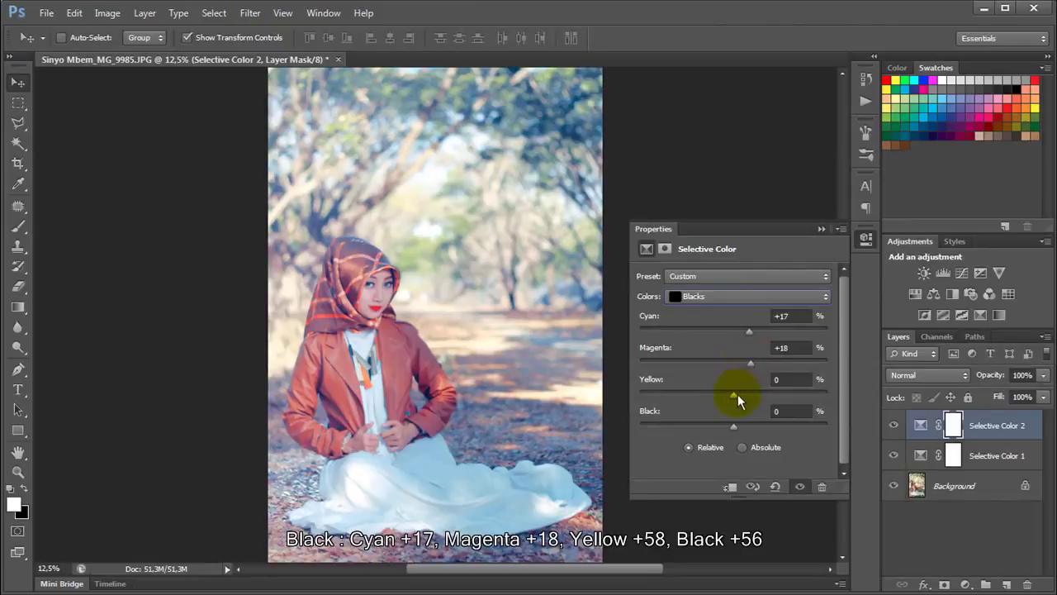
left_click_drag(736, 394, 786, 396)
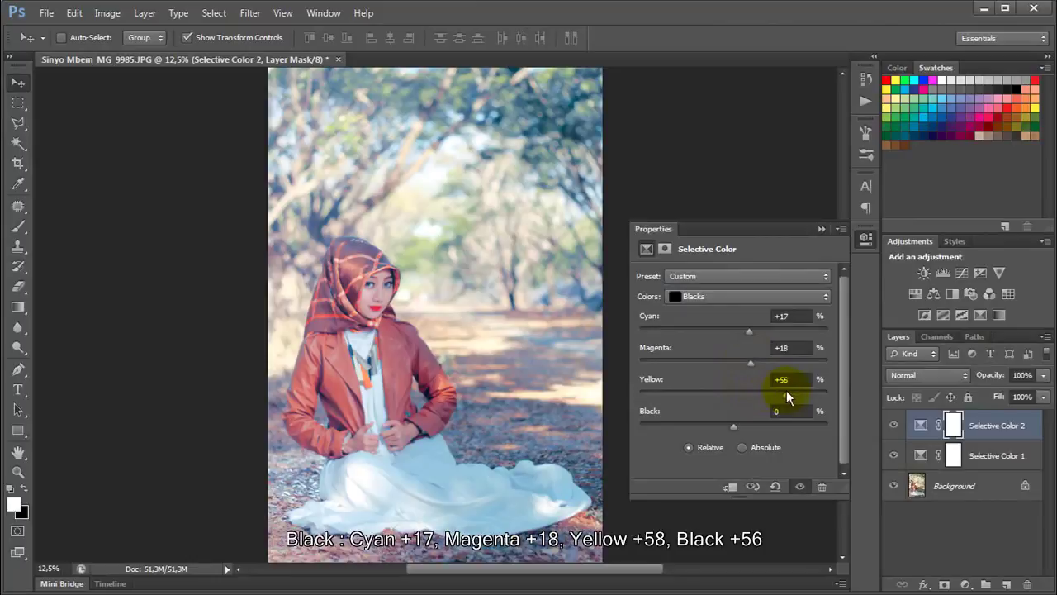
left_click_drag(786, 397, 789, 397)
left_click_drag(733, 426, 788, 430)
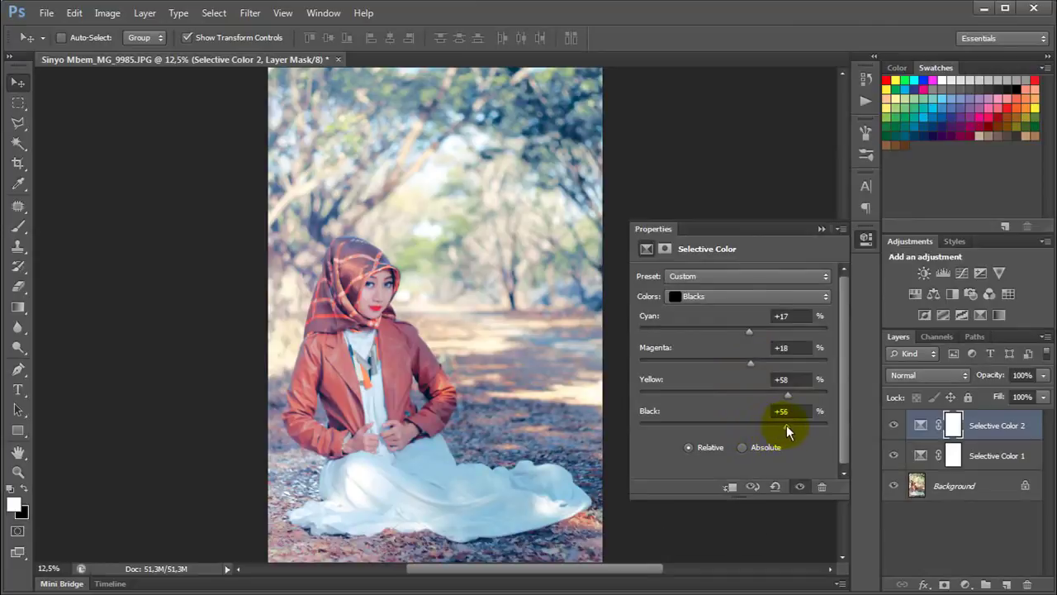
left_click(822, 229)
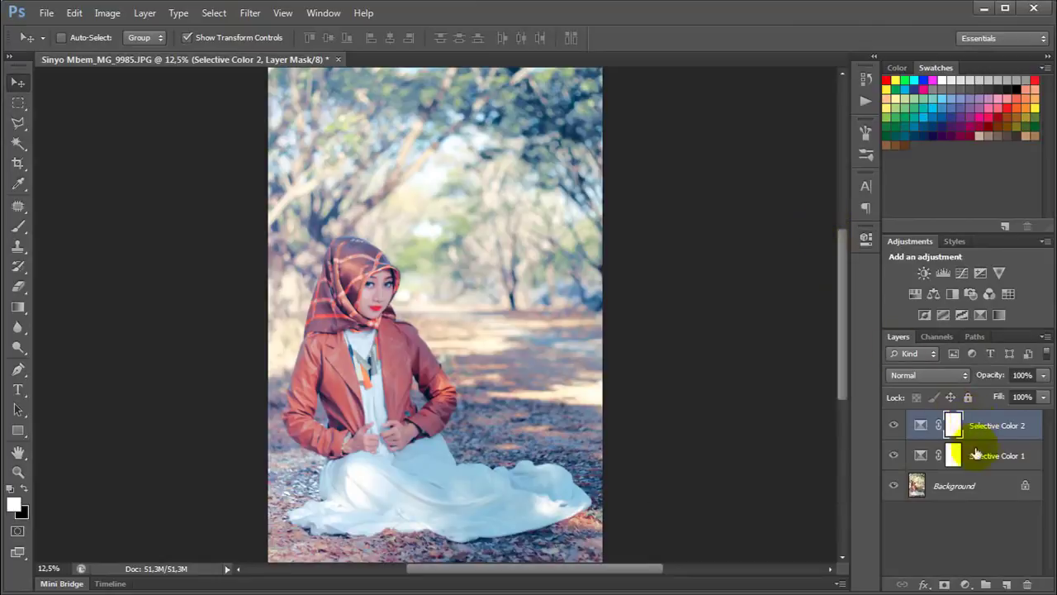
left_click(965, 583)
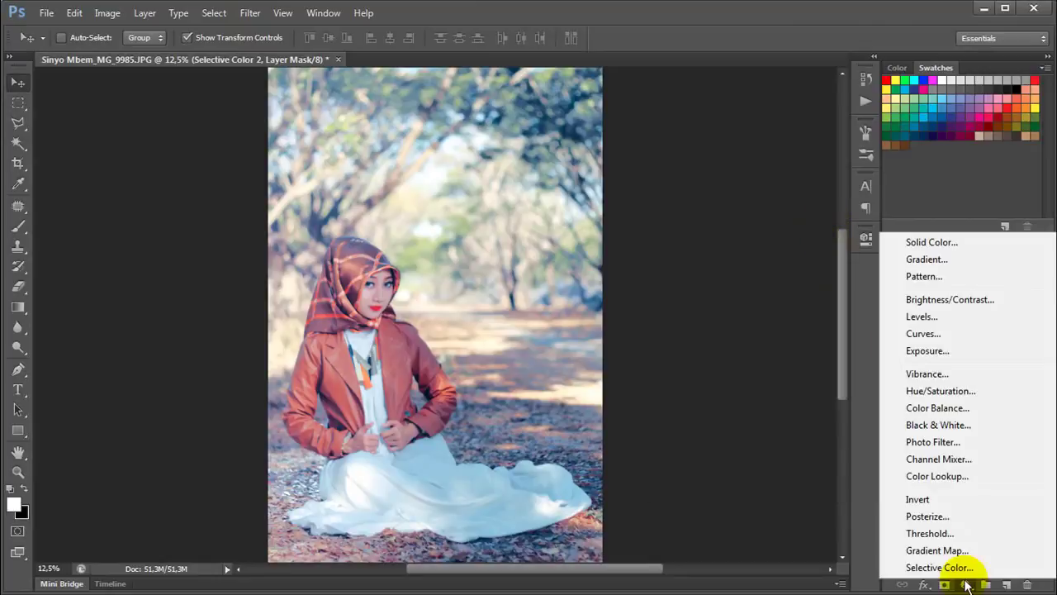
- Add a Color Lookup layer using the Soft_Warming.look 3DLUT file
left_click(966, 477)
left_click(764, 276)
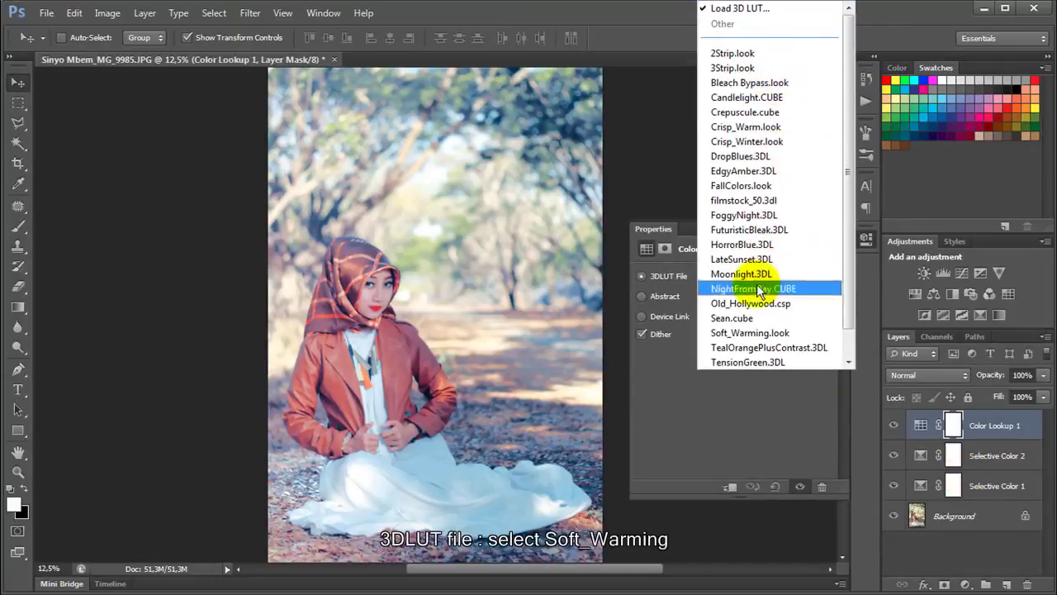
left_click(752, 330)
left_click(755, 277)
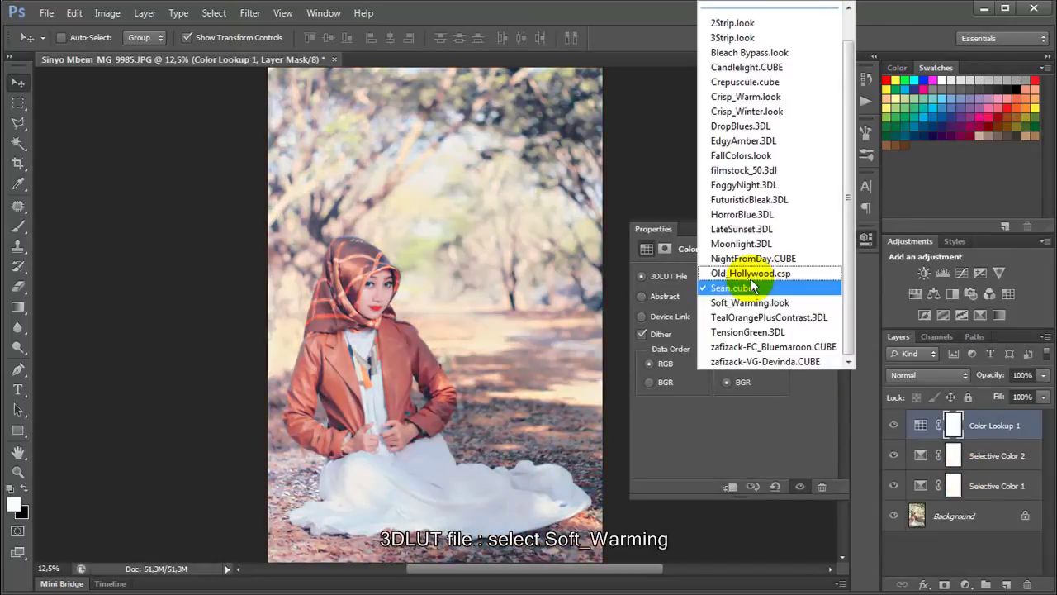
left_click(751, 300)
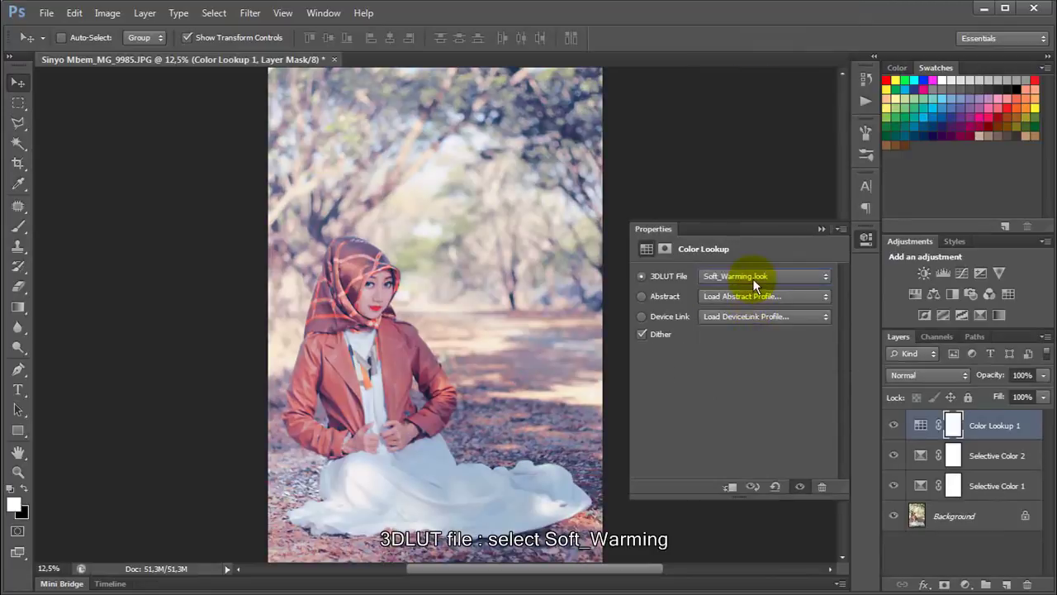
left_click(823, 229)
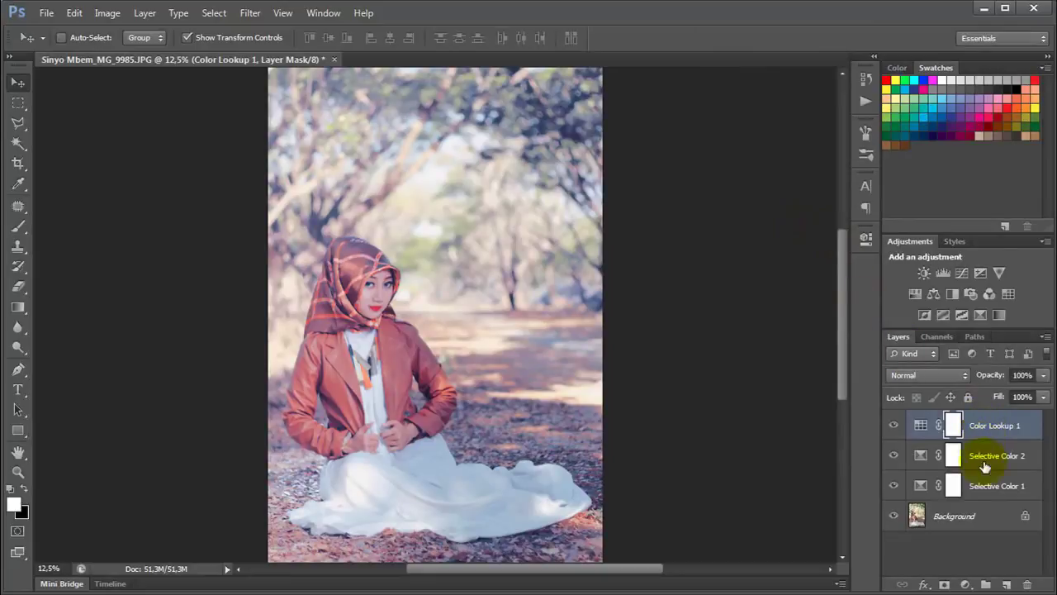
left_click(964, 584)
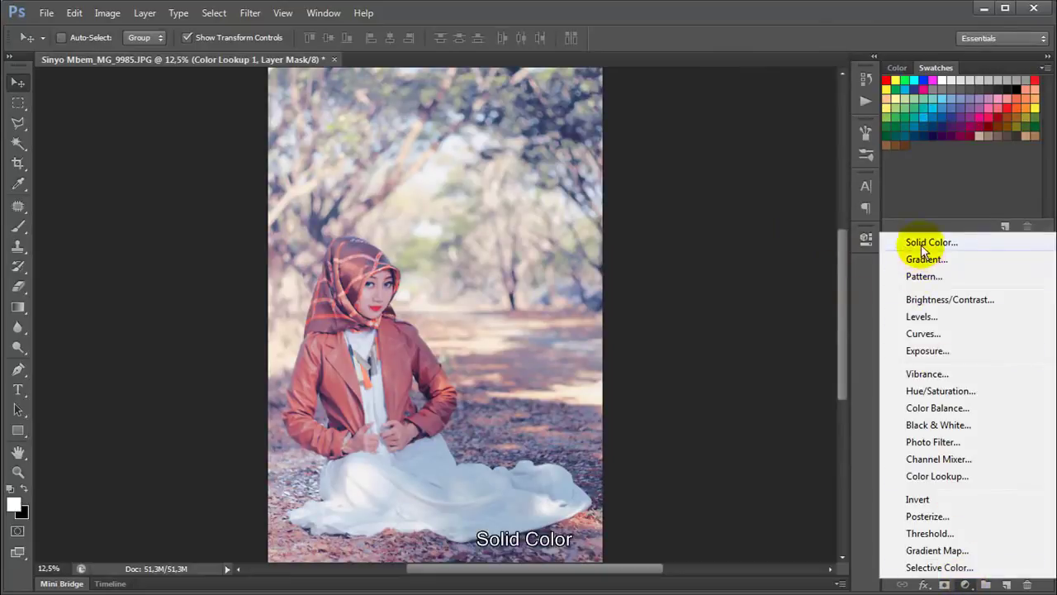
- Add a Solid Color fill layer in dark brown #51410a
left_click(917, 242)
left_click_drag(1004, 391, 946, 390)
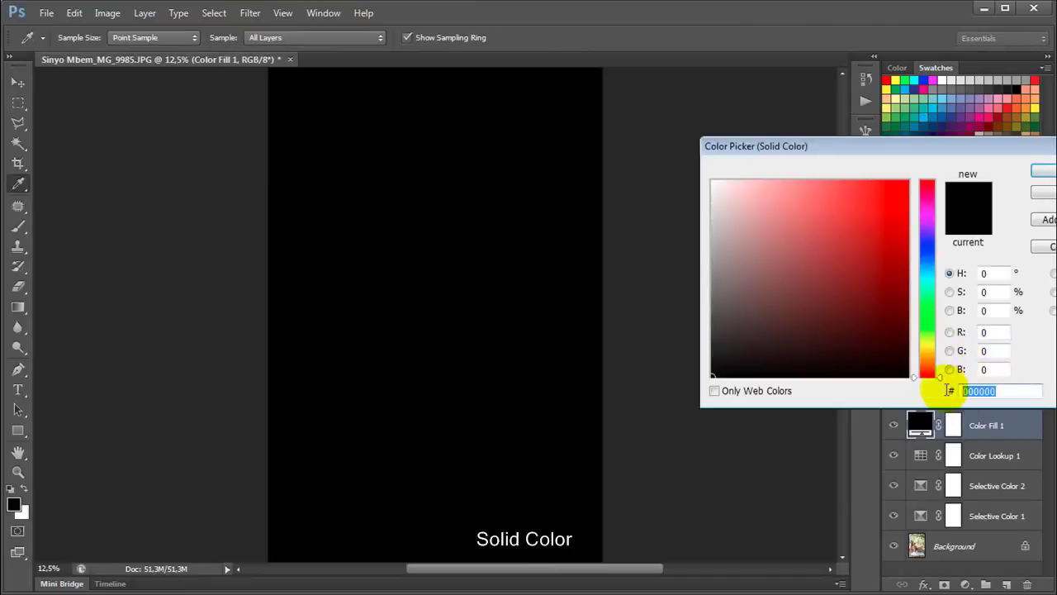
type("14")
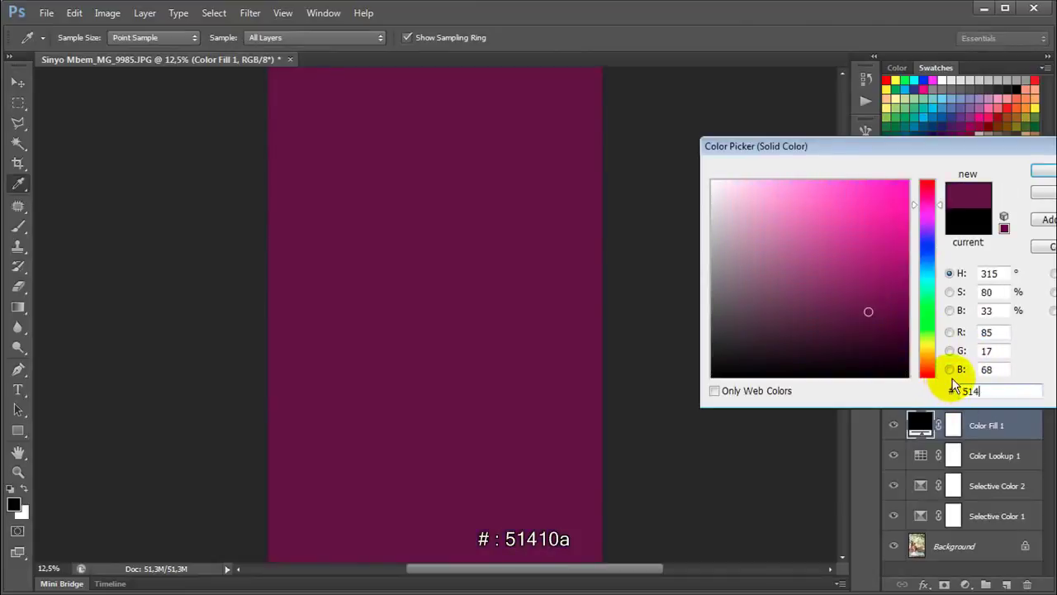
type("10")
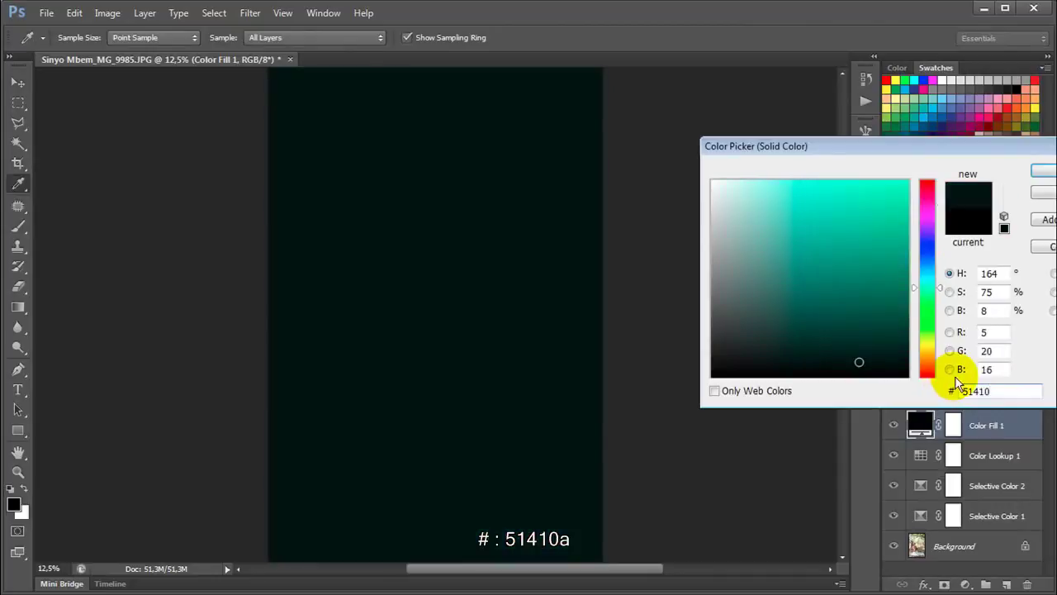
type("a")
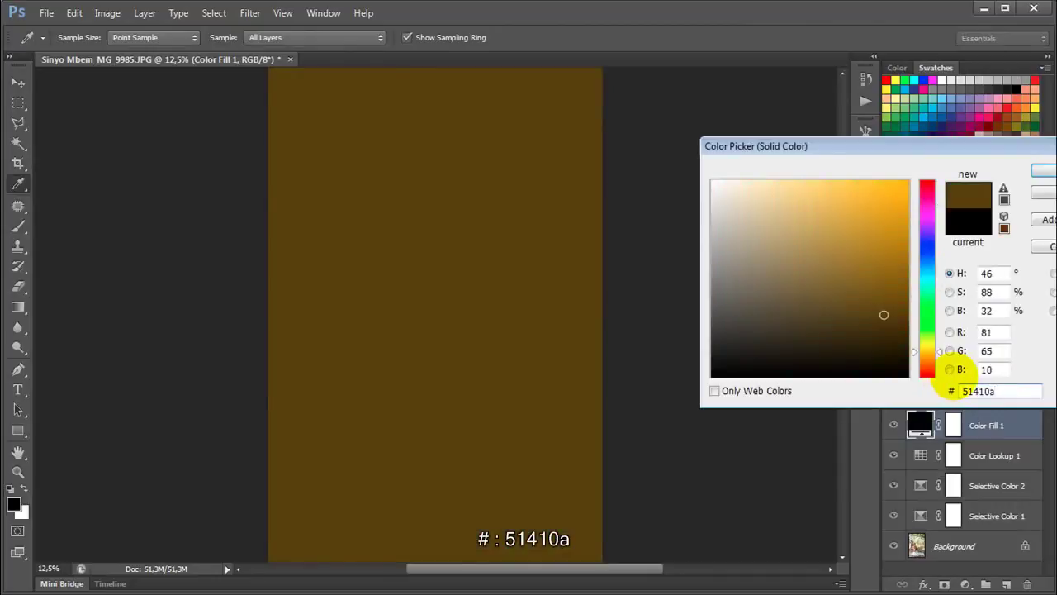
left_click_drag(1029, 388, 957, 382)
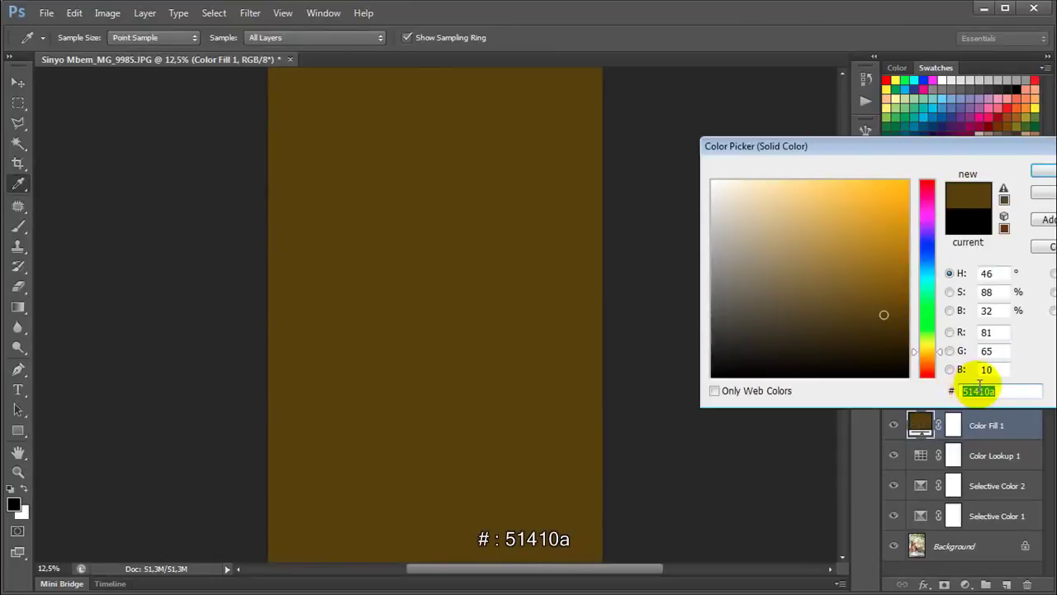
left_click_drag(1024, 146, 973, 146)
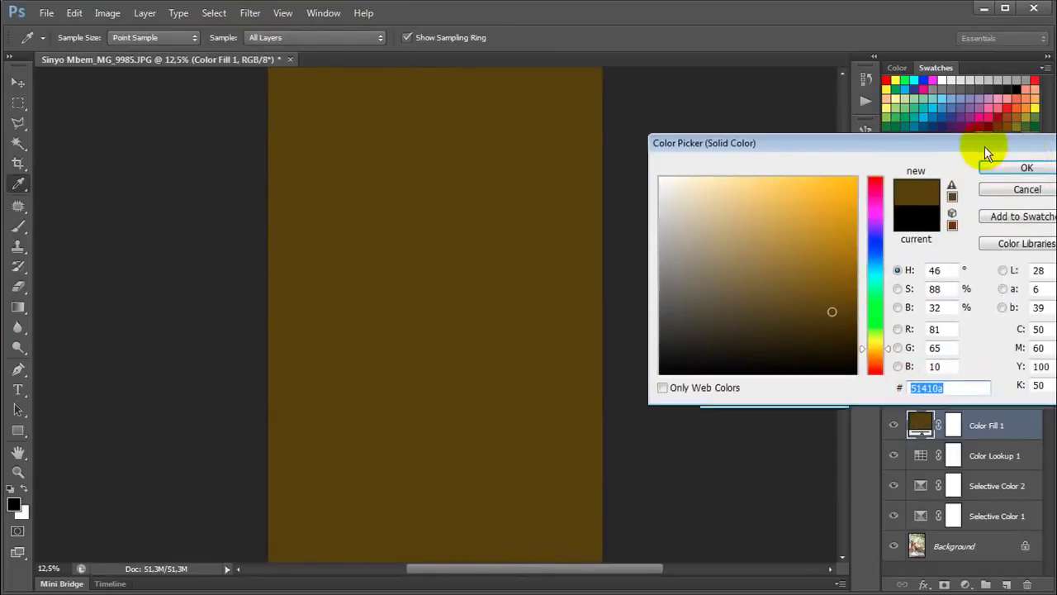
left_click(1016, 164)
- Blend the brown fill layer as Soft Light at 60% opacity
left_click(959, 374)
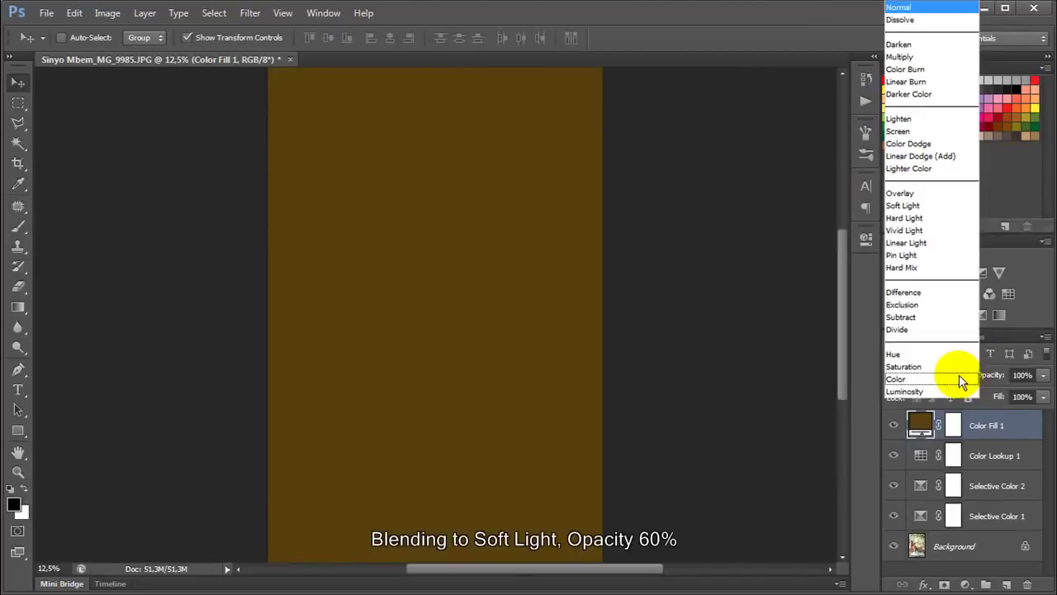
left_click(932, 205)
left_click(1042, 375)
left_click_drag(1042, 396, 1024, 397)
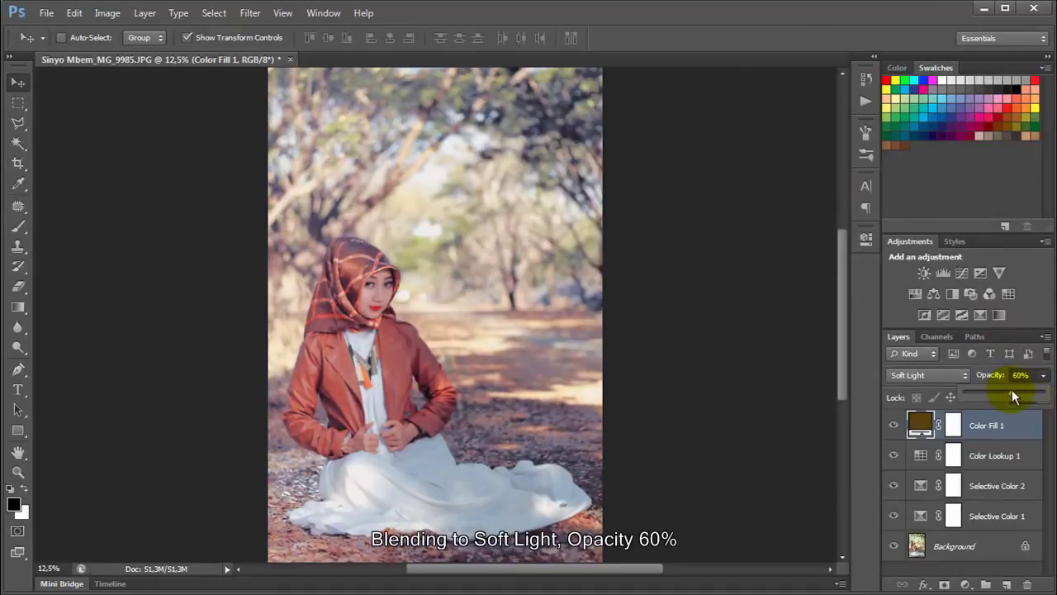
left_click(985, 425)
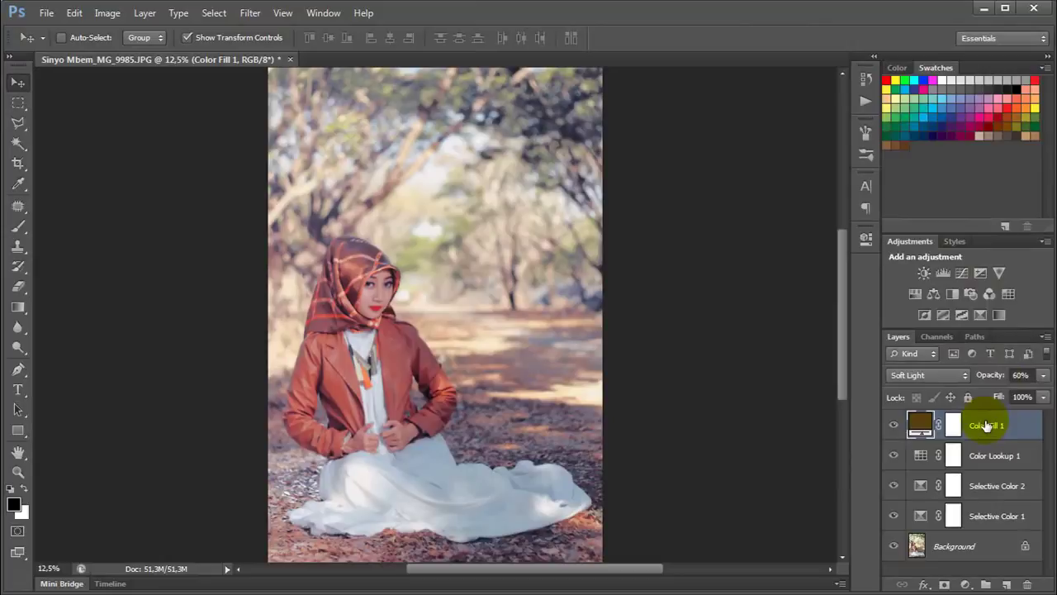
left_click(964, 584)
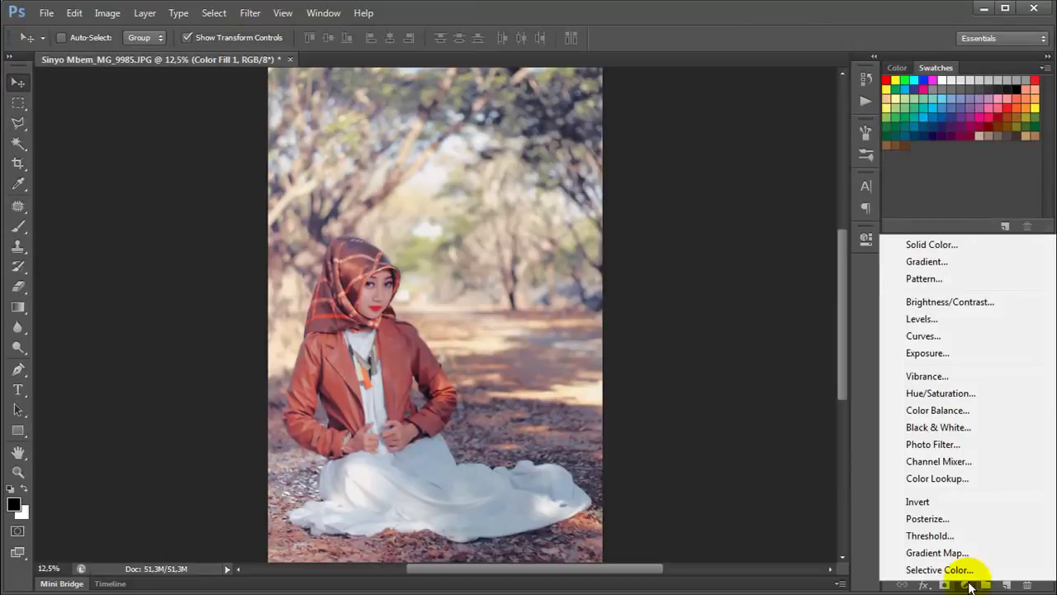
- Add another Solid Color fill layer in dark navy #0d112d
left_click(926, 244)
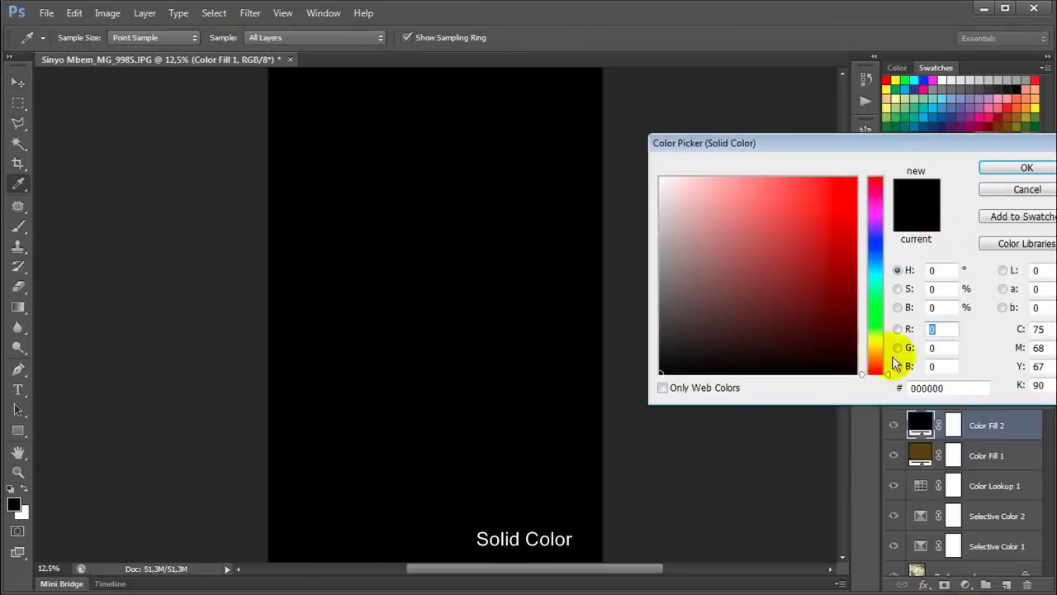
left_click_drag(951, 389, 844, 390)
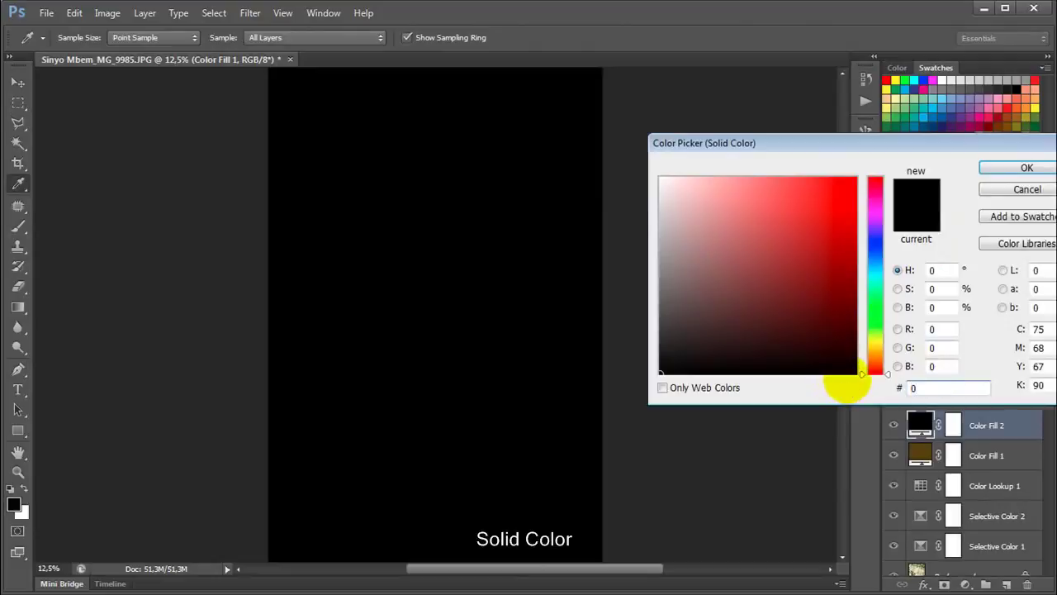
type("d11")
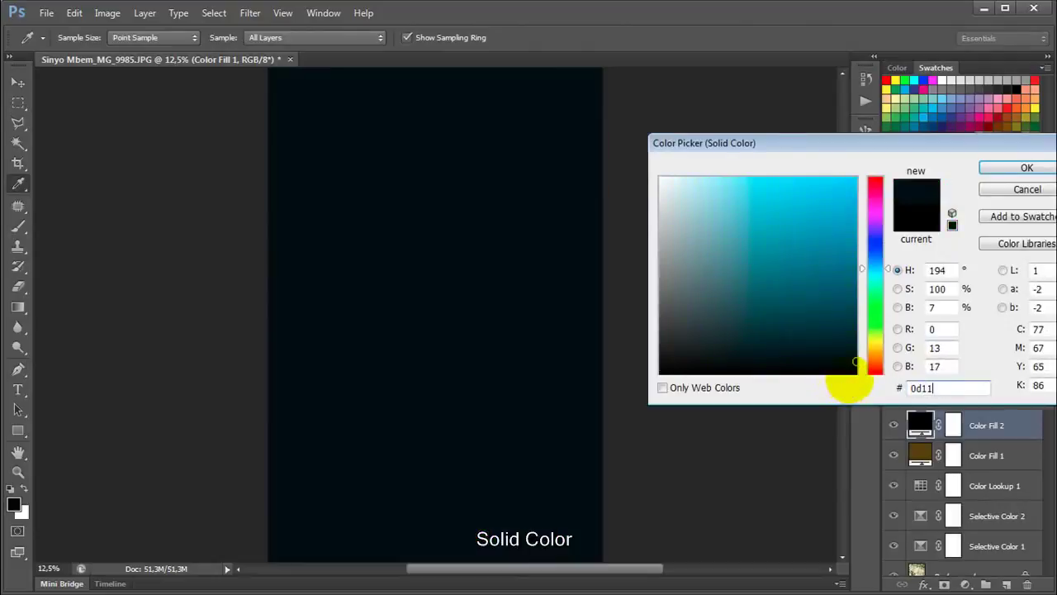
type("2d")
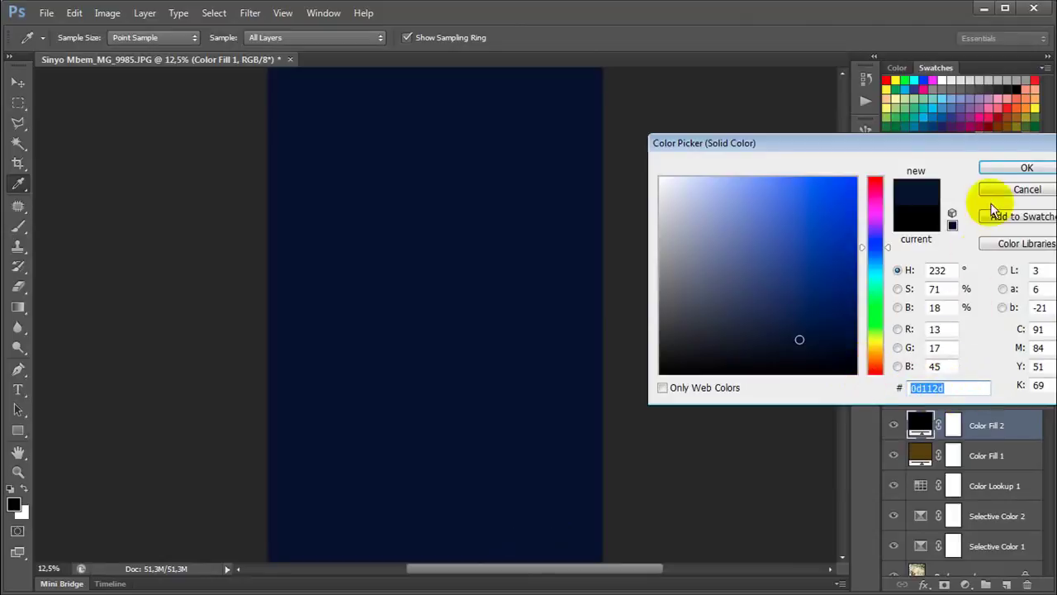
left_click(1017, 168)
- Set the navy fill layer to Exclusion blending at 80% opacity
left_click(947, 376)
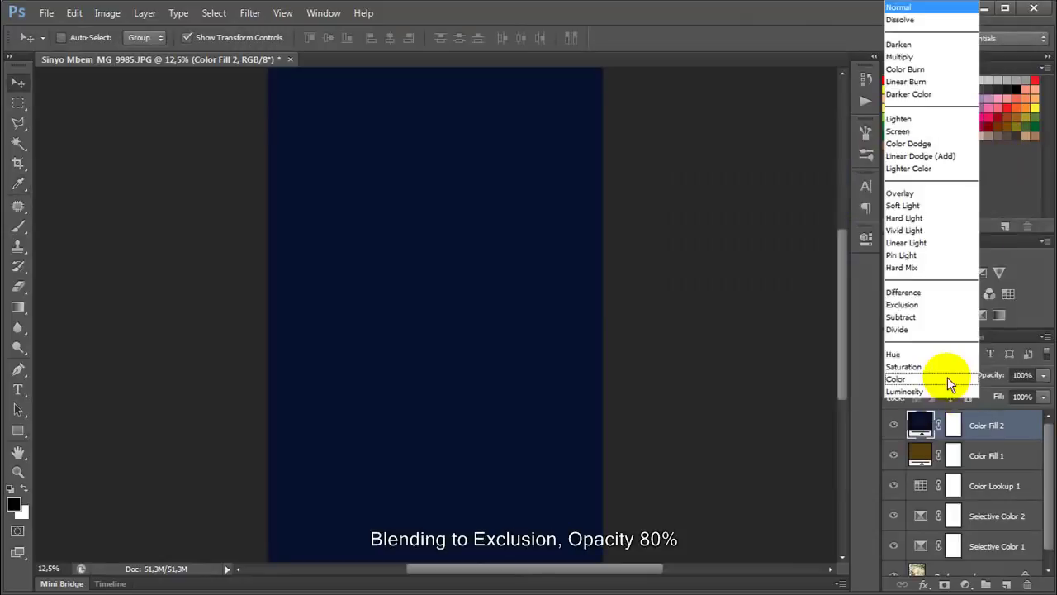
left_click(947, 313)
left_click(1043, 376)
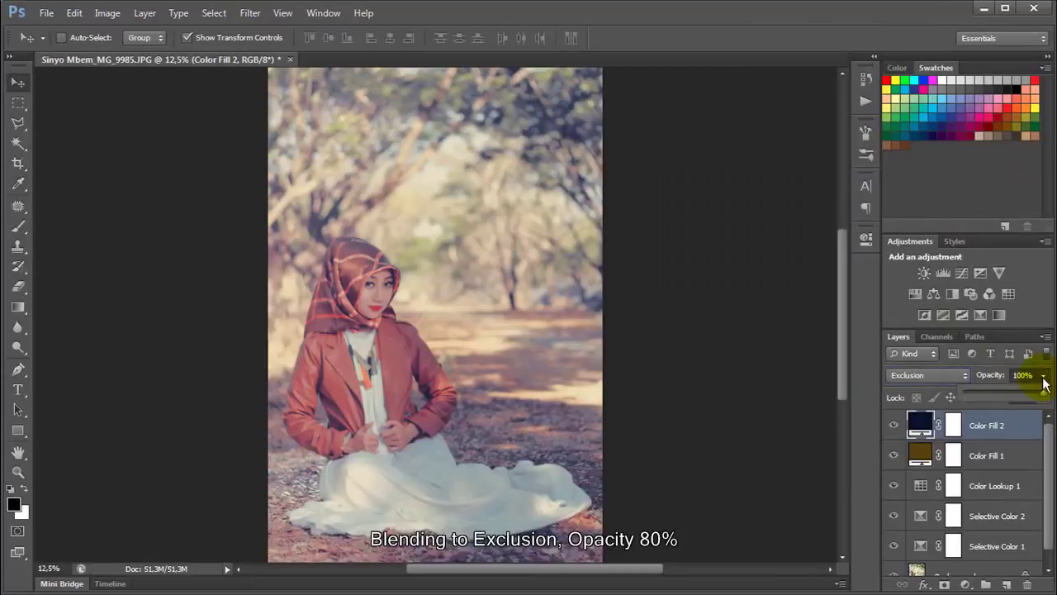
left_click_drag(1043, 398, 1020, 398)
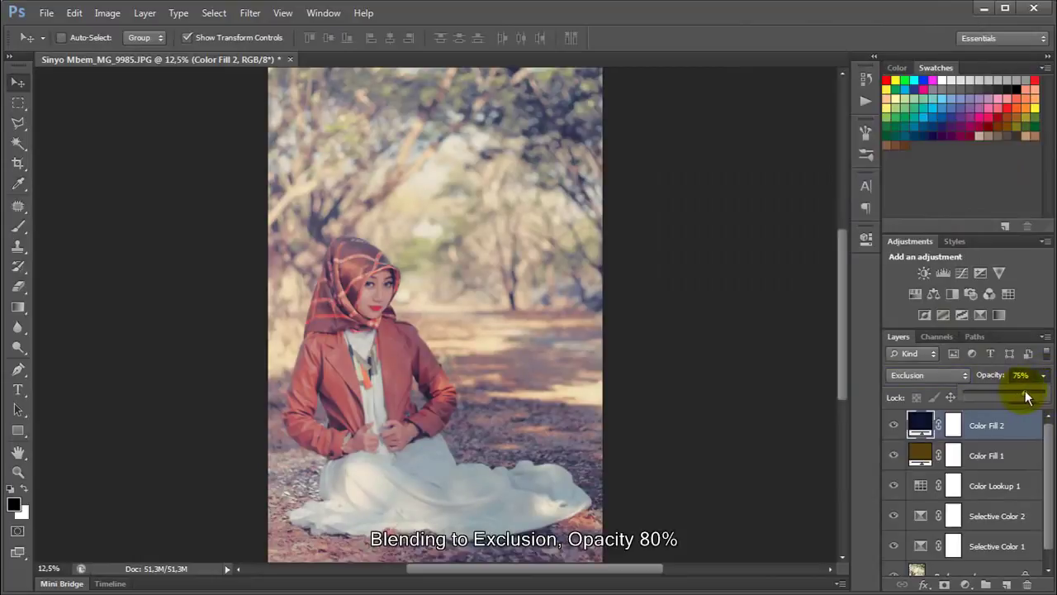
left_click(1001, 424)
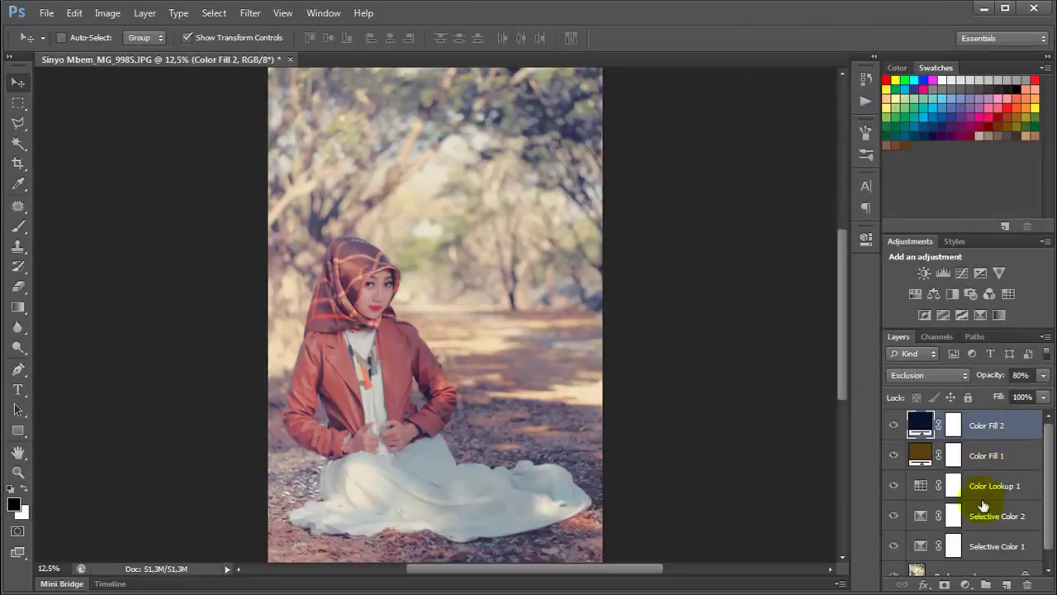
left_click(967, 584)
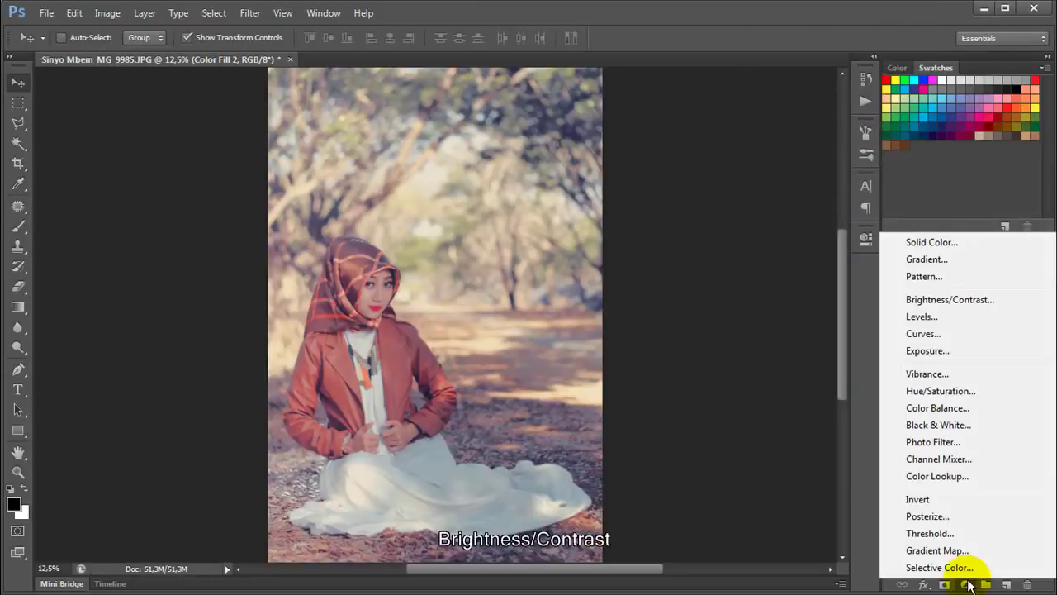
- Add a Brightness/Contrast layer with Contrast +15 and Brightness left at 0
left_click(976, 301)
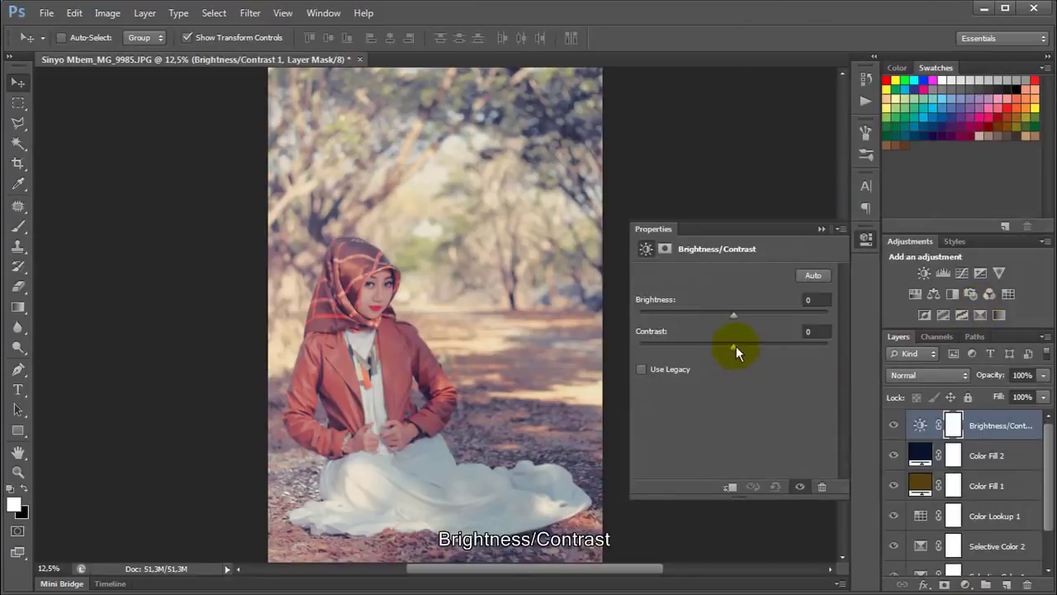
left_click_drag(736, 346, 742, 345)
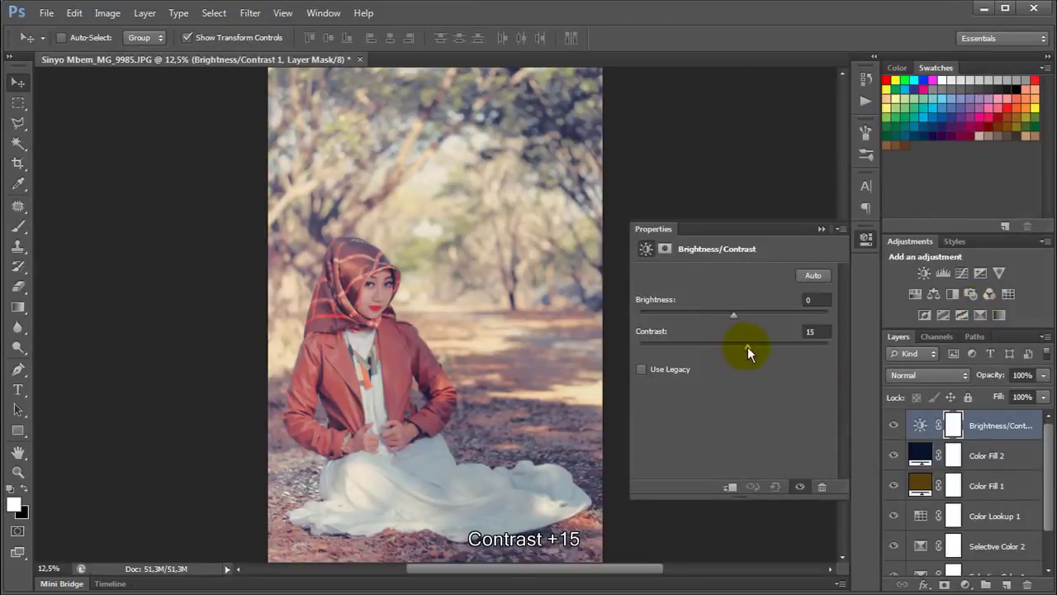
left_click(822, 229)
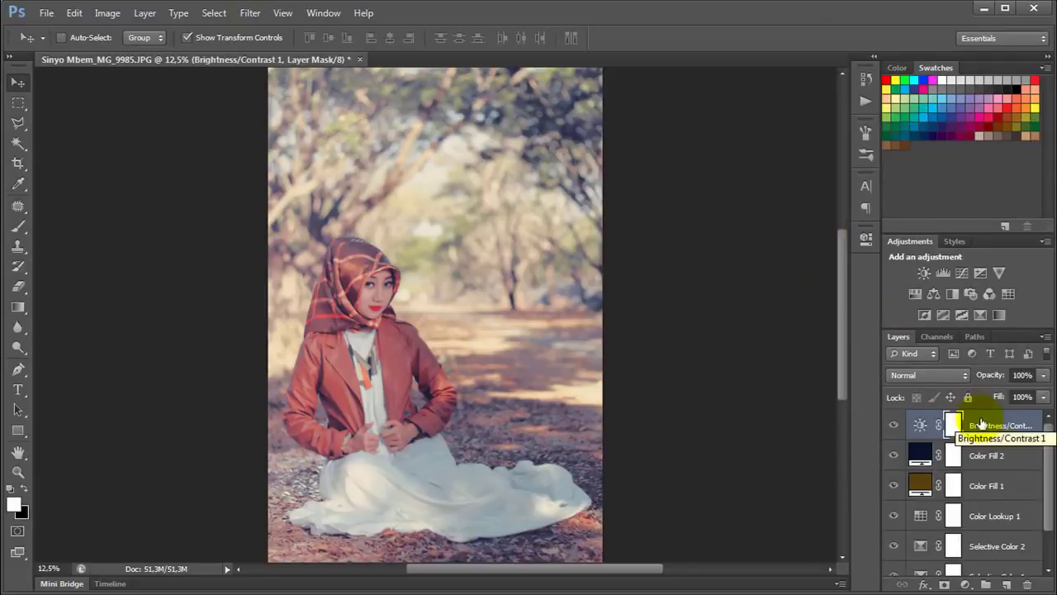
scroll(979, 507, "down", 2)
- Gather all grading layers into Group 1 and toggle it to compare with the original
left_click(975, 531, "shift")
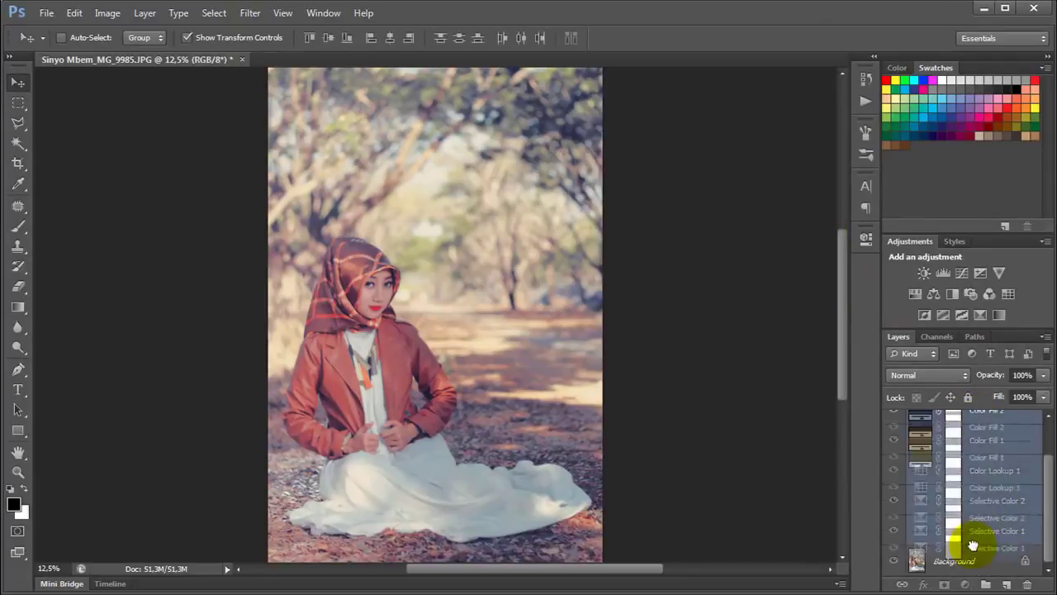
left_click_drag(975, 531, 985, 584)
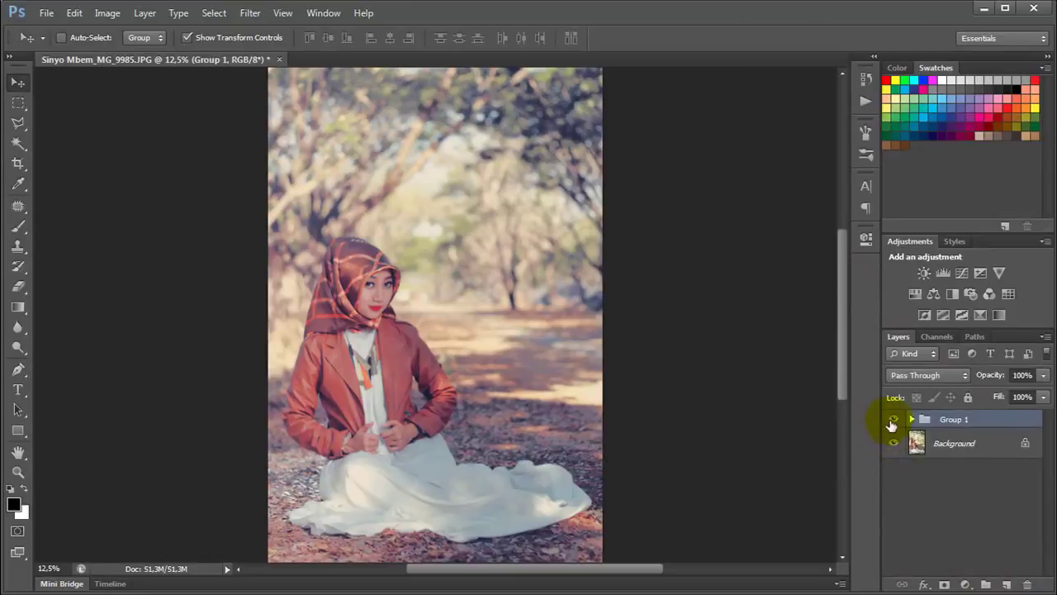
left_click(895, 421)
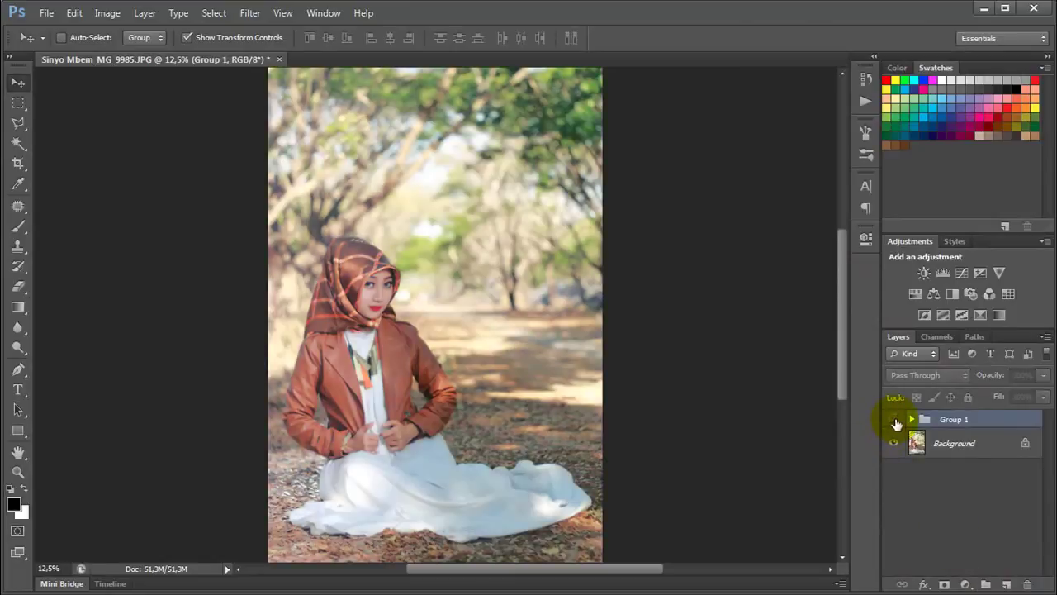
left_click(896, 421)
- Compare before and after once more, then flatten into a single Background layer
left_click(895, 421)
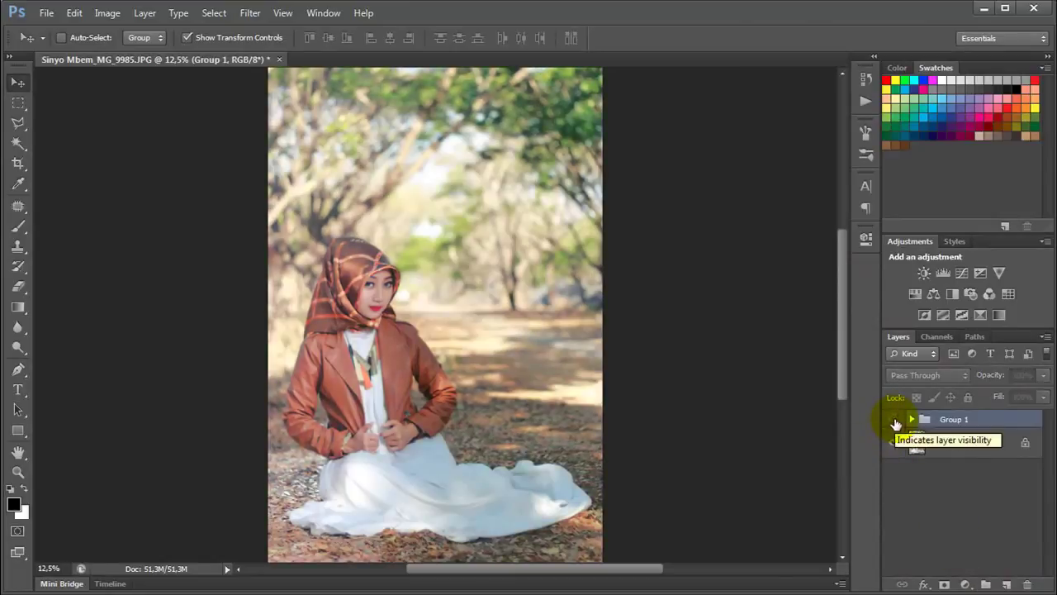
left_click(895, 421)
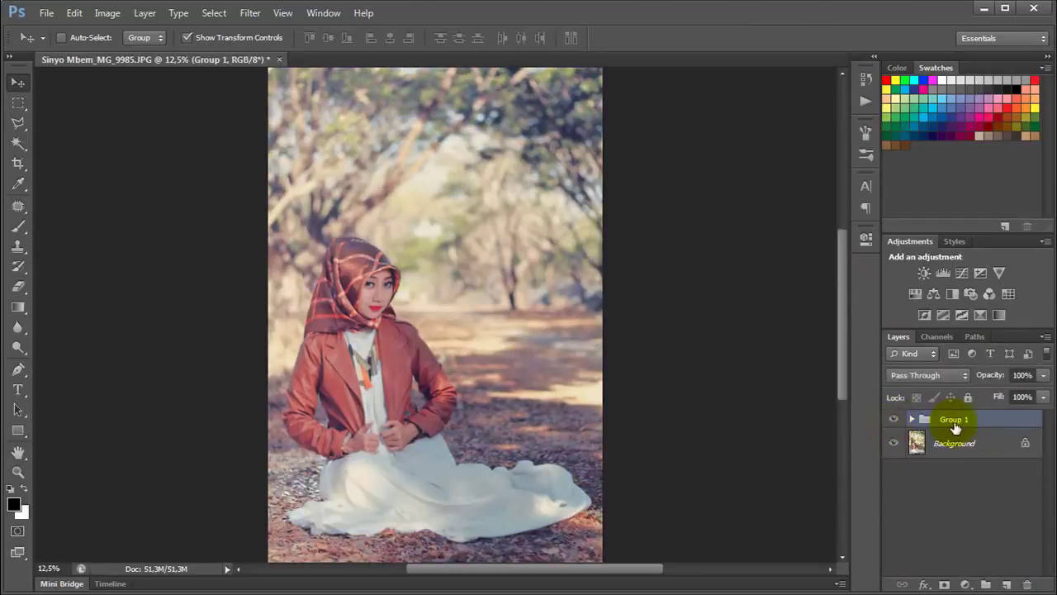
left_click(1045, 336)
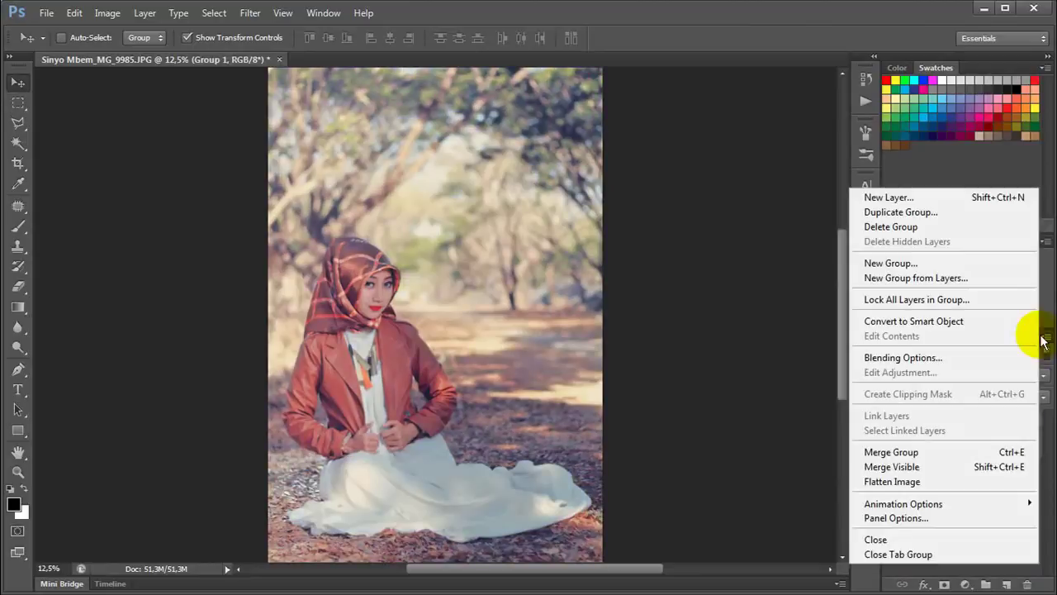
left_click(982, 479)
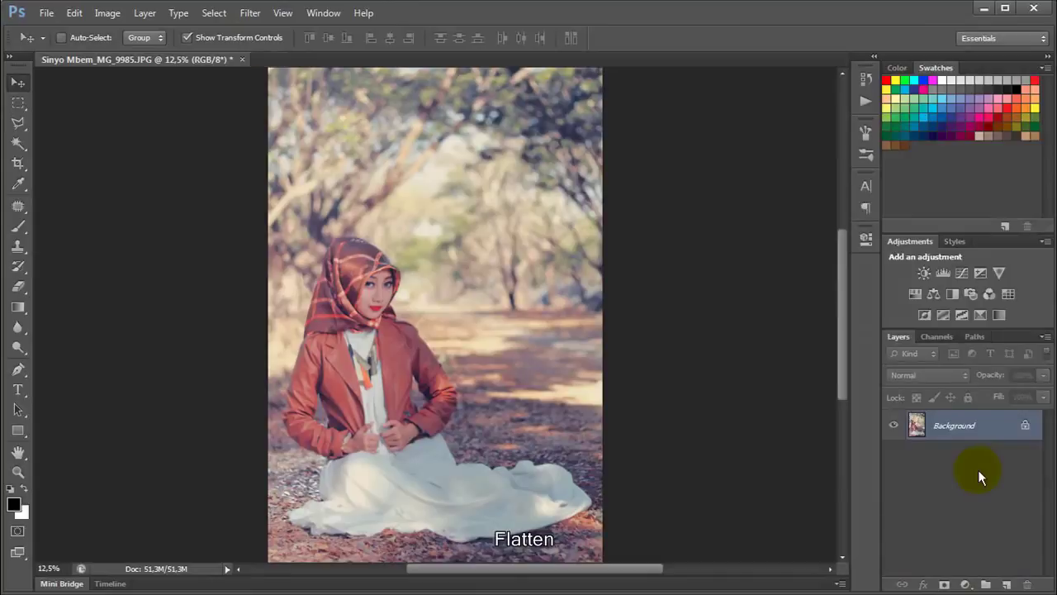
- Duplicate the Background and apply High Pass at roughly 3.4 px radius to the copy
left_click_drag(962, 427, 1006, 584)
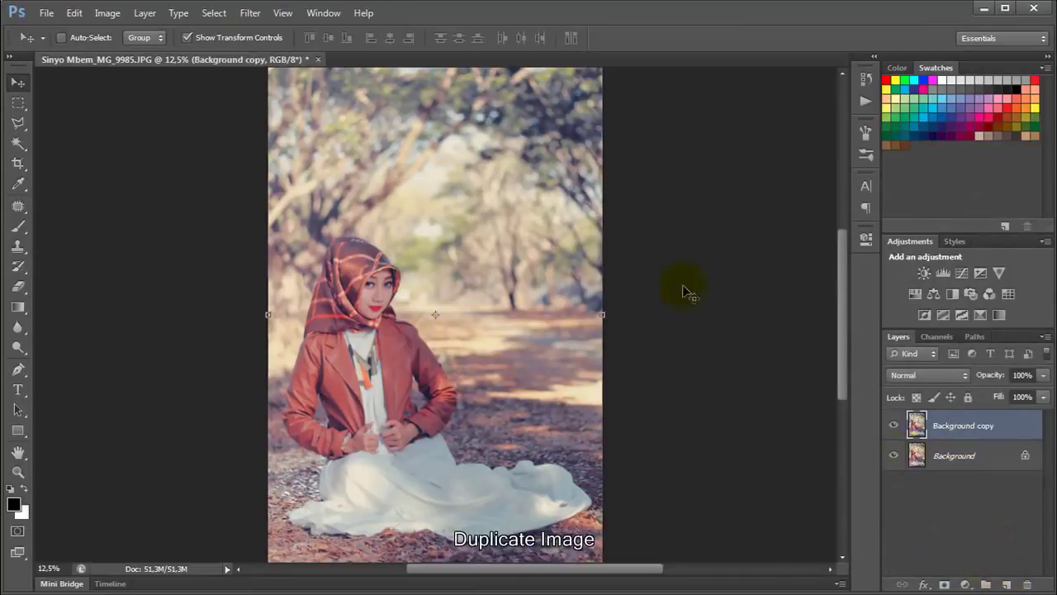
left_click(250, 12)
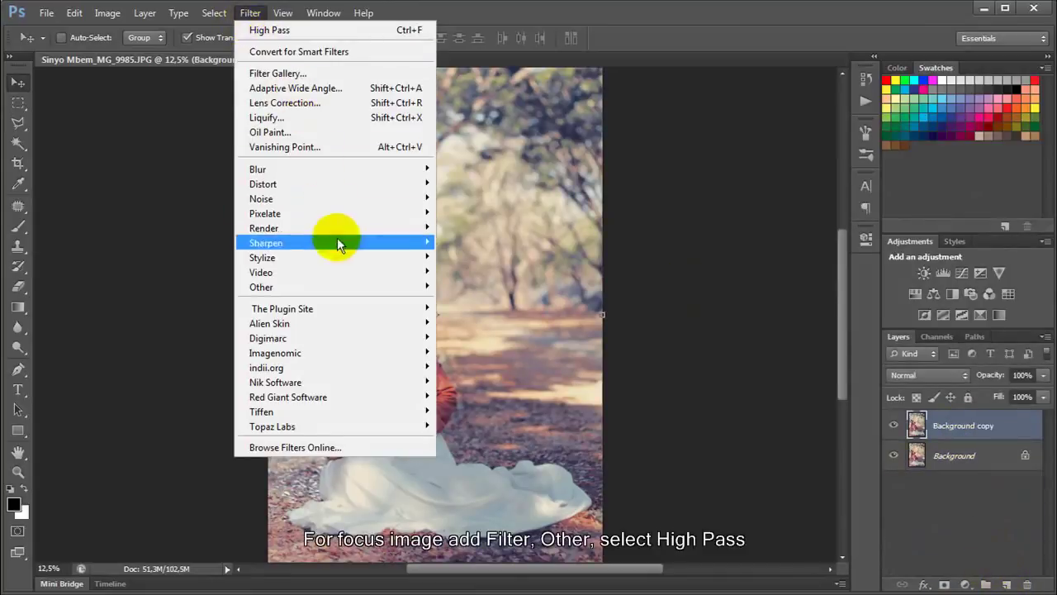
mouse_move(261, 287)
left_click(465, 302)
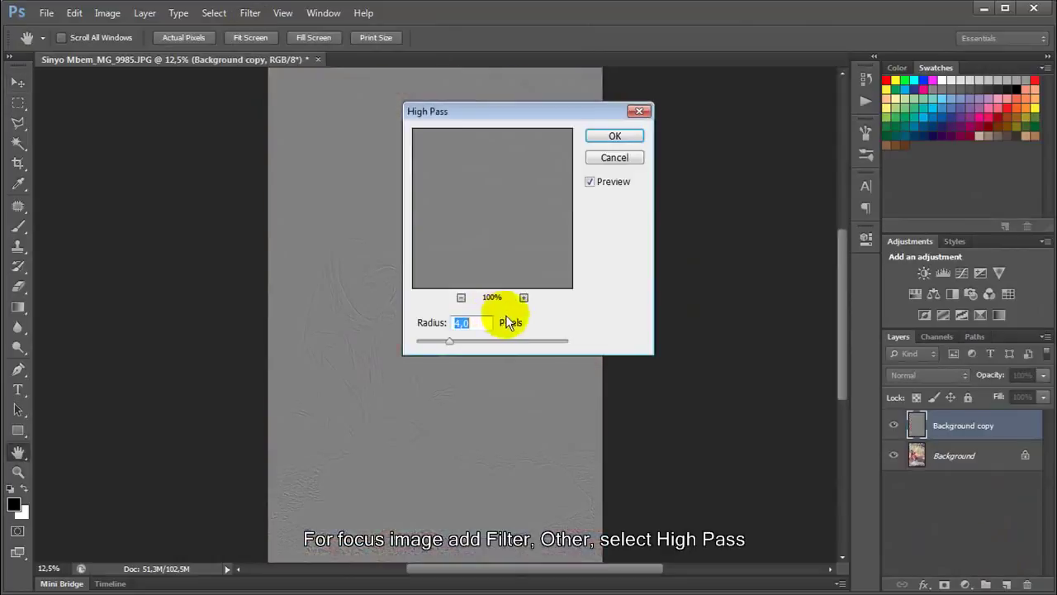
left_click_drag(528, 116, 765, 157)
left_click_drag(695, 380, 680, 384)
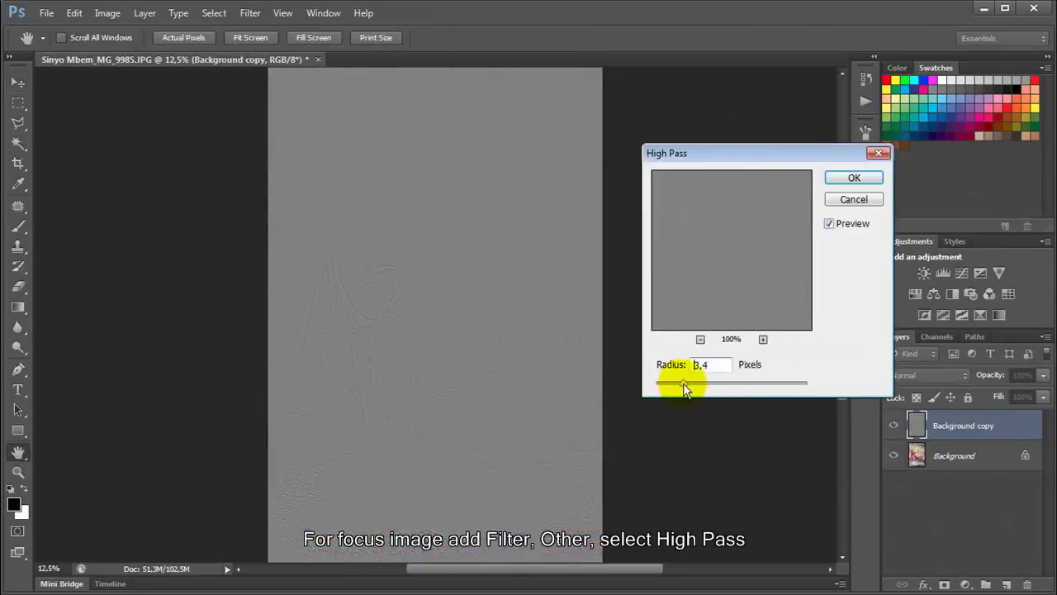
left_click_drag(685, 384, 687, 384)
left_click(838, 179)
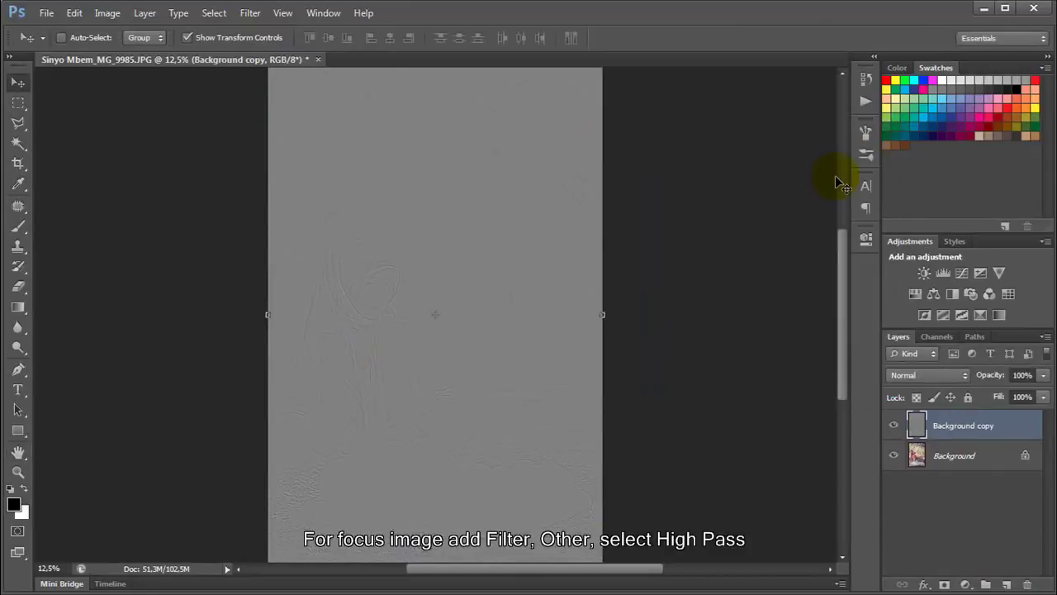
left_click(927, 375)
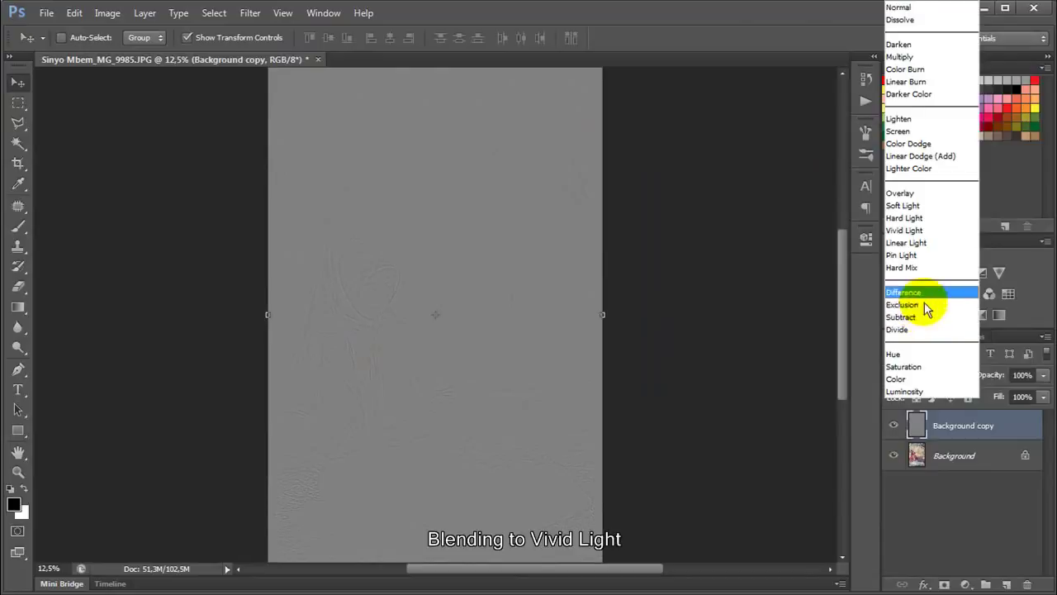
- Blend the High Pass copy in Vivid Light and flatten it into one sharpened Background layer
left_click(921, 231)
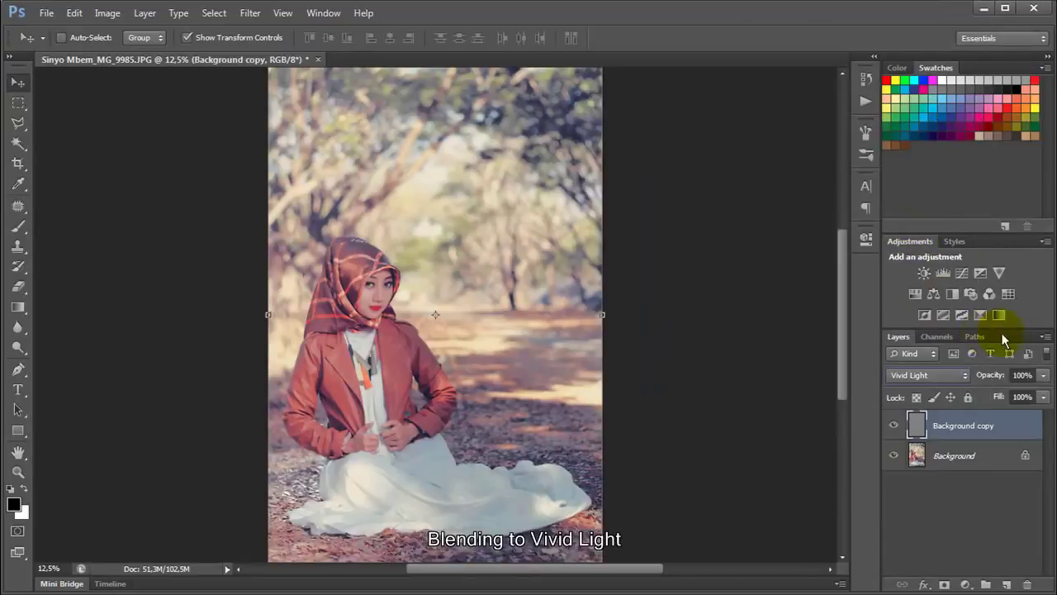
left_click(1046, 336)
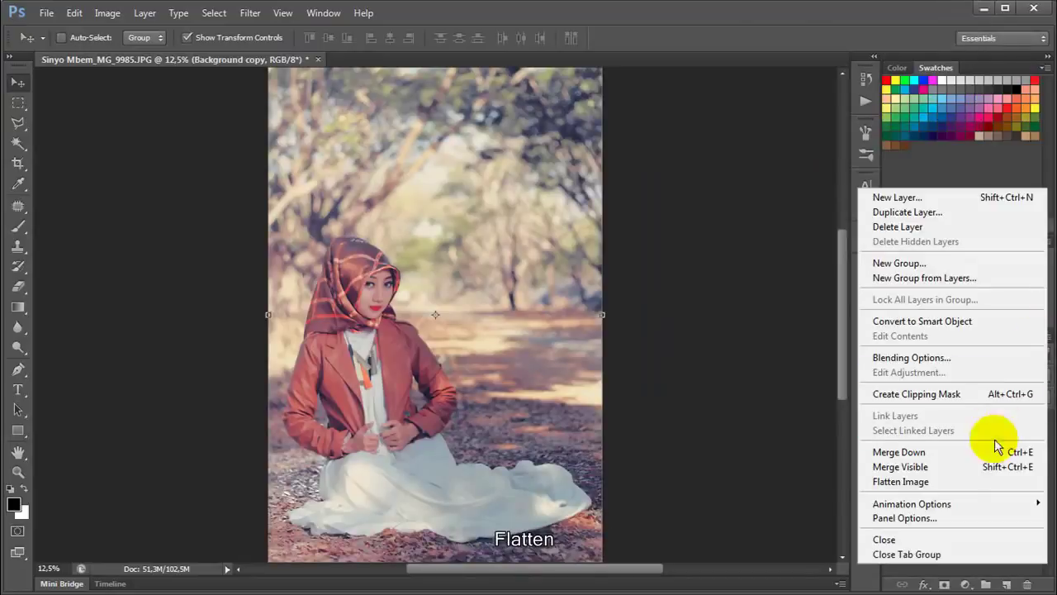
left_click(986, 483)
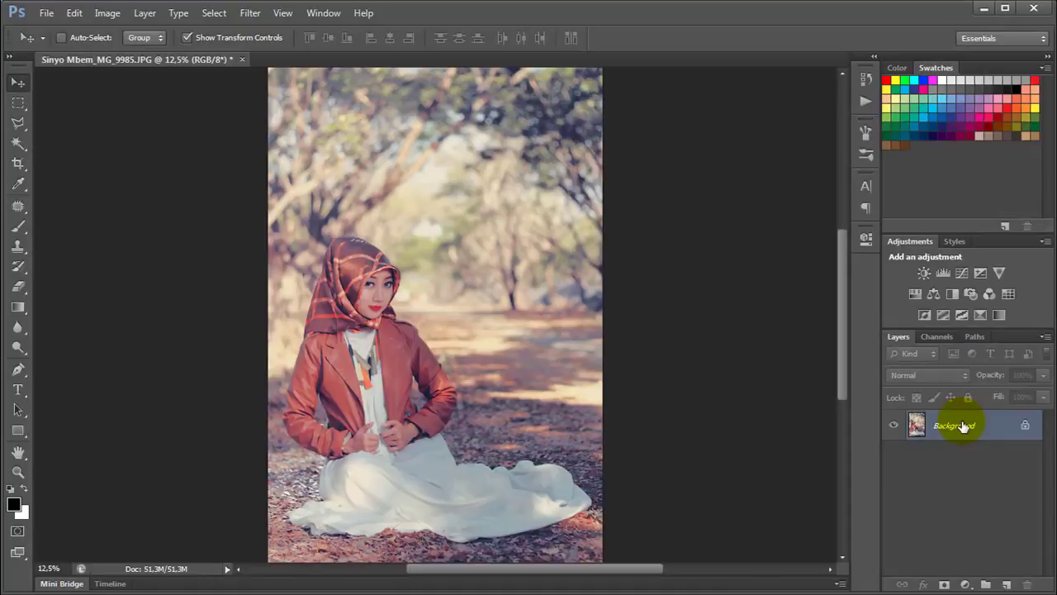
- Revert through History to the Create Group from Layers state and expand Group 1
left_click(865, 79)
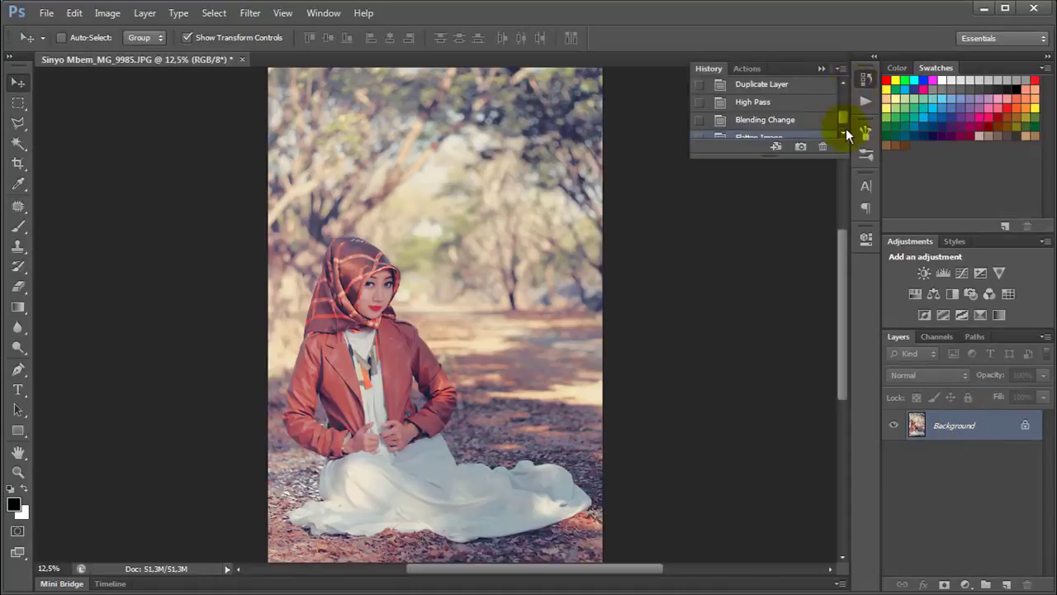
scroll(818, 120, "down", 1)
left_click(802, 98)
scroll(803, 103, "up", 1)
left_click(803, 103)
scroll(804, 98, "up", 1)
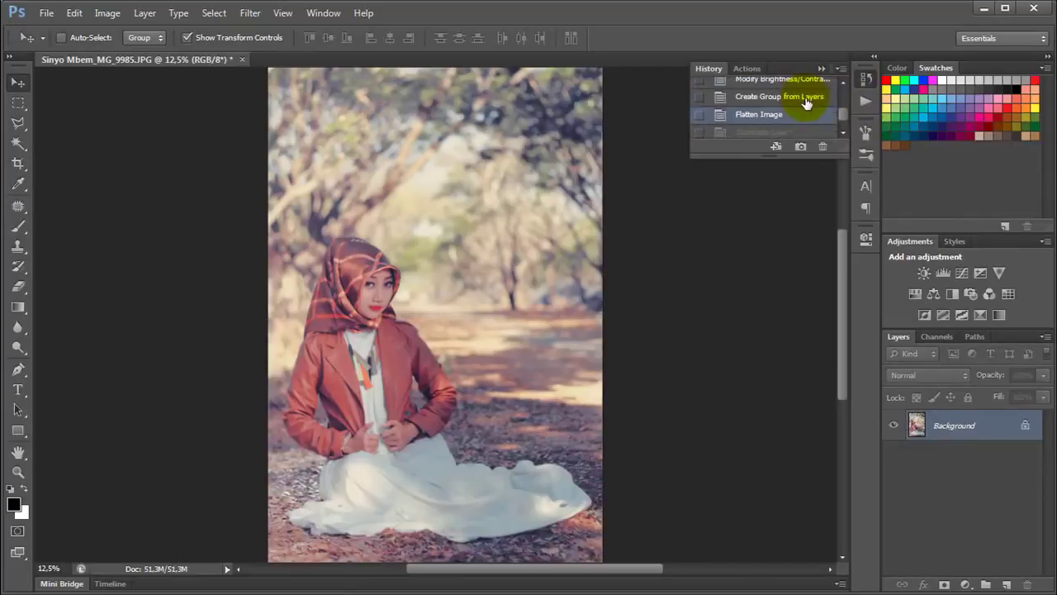
left_click(805, 98)
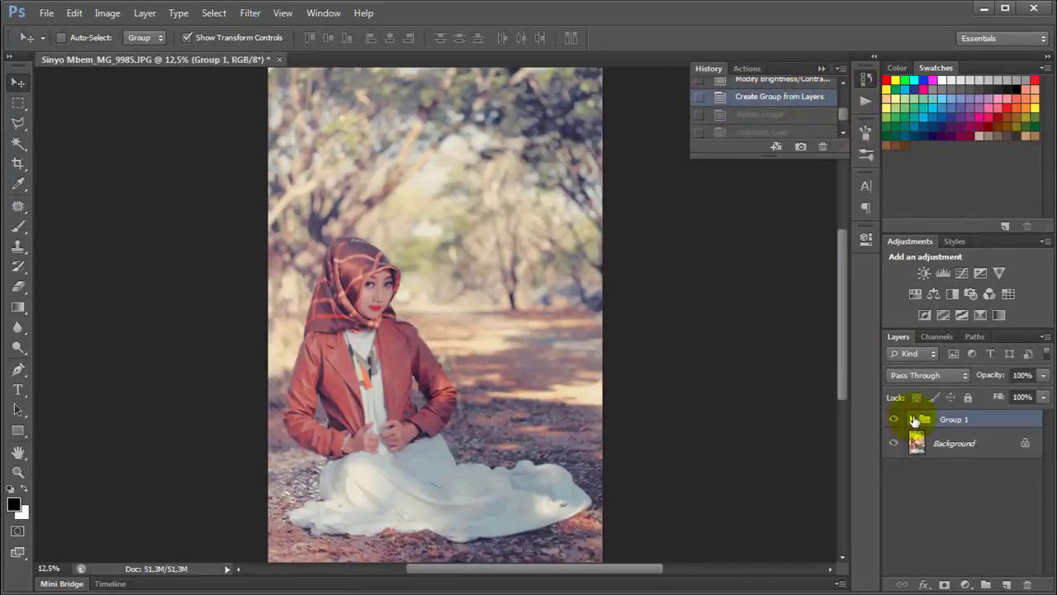
left_click(913, 419)
scroll(912, 430, "down", 3)
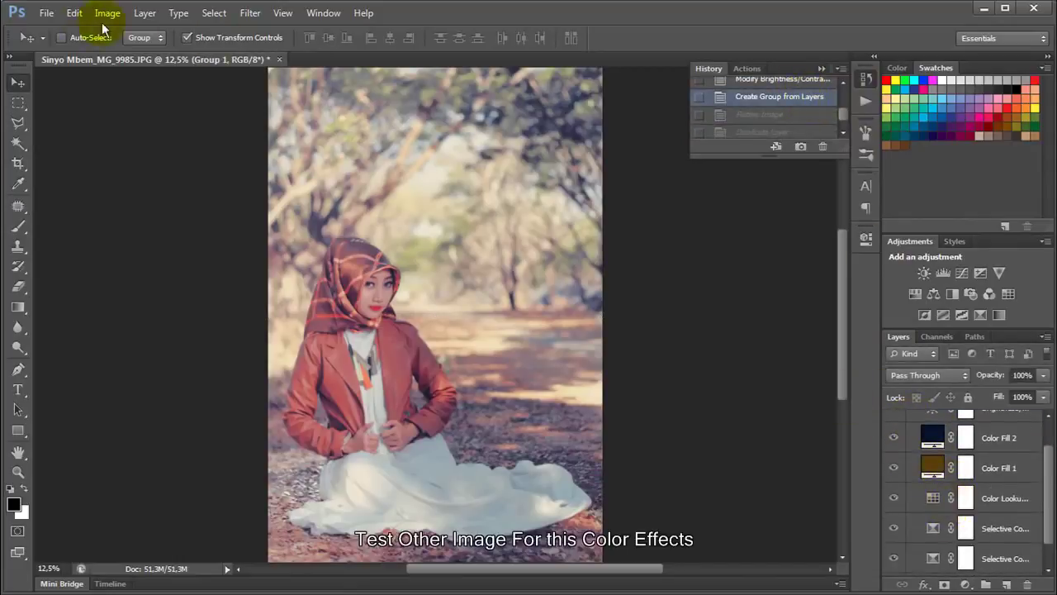
- Open the second portrait photo, FILE0200.JPG
left_click(46, 12)
left_click(80, 42)
left_click(462, 132)
left_click(706, 439)
- Float both portraits in separate windows arranged side by side
mouse_move(389, 59)
left_mouse_down()
mouse_move(485, 136)
mouse_move(240, 205)
left_mouse_up()
left_click_drag(231, 59, 110, 55)
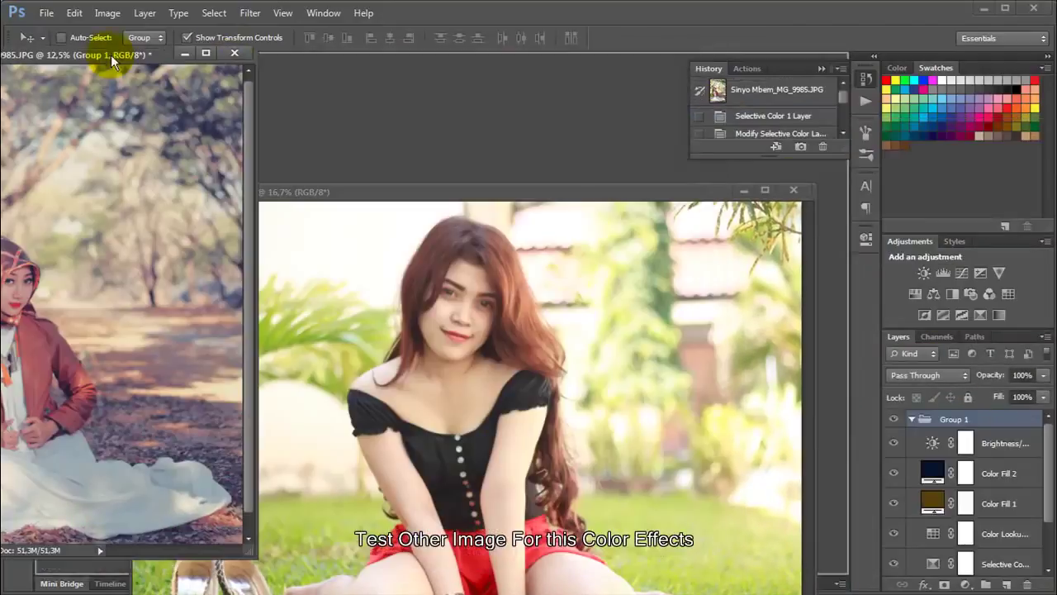
left_click_drag(377, 192, 491, 126)
left_click_drag(95, 59, 240, 84)
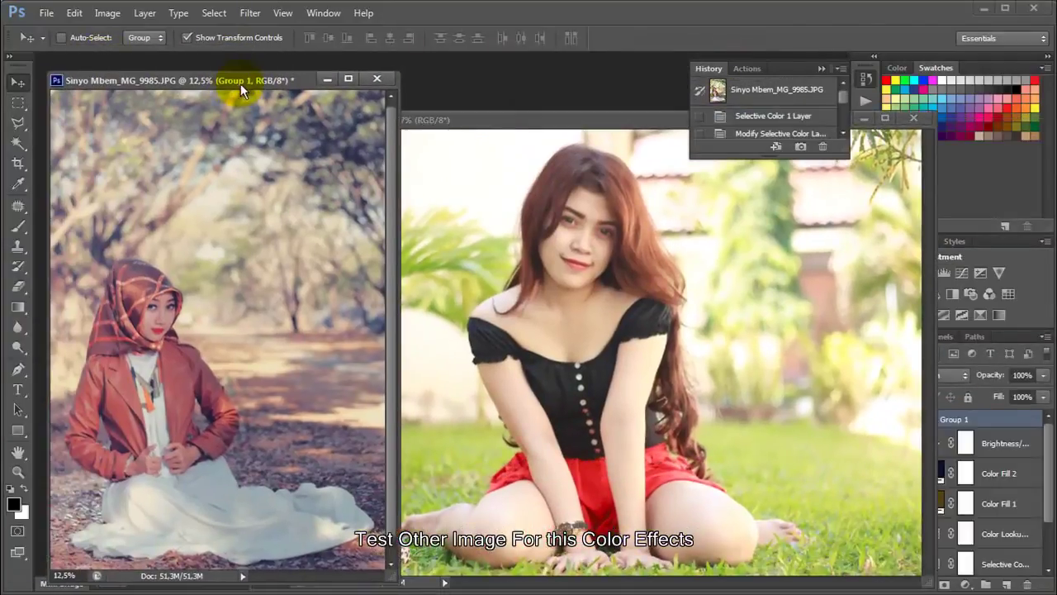
left_click_drag(650, 121, 619, 105)
- Copy MG_9985's adjustment layers, Brightness/Contrast through Selective Color, into the FILE0200 window
left_click(287, 82)
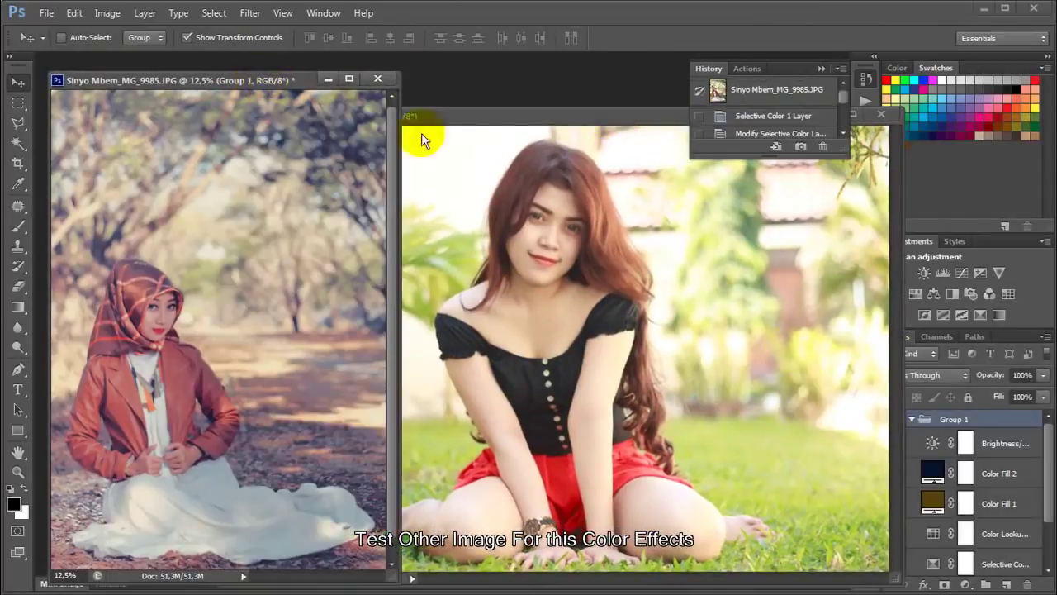
left_click(1007, 444)
scroll(1018, 487, "down", 1)
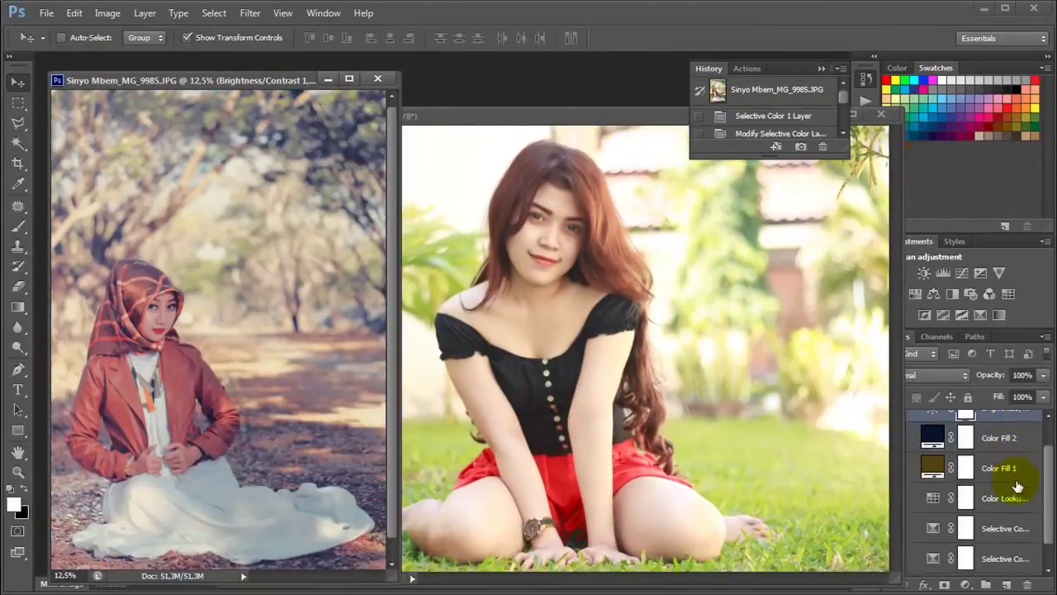
scroll(1018, 486, "down", 1)
left_click(1014, 520, "shift")
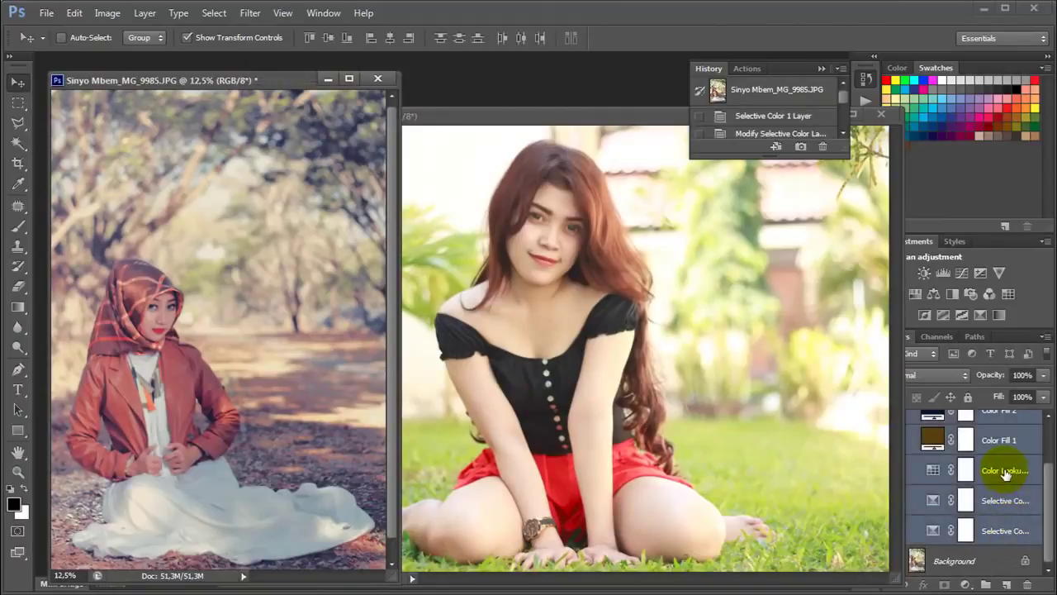
scroll(1011, 512, "up", 2)
mouse_move(1011, 520)
left_mouse_down()
mouse_move(702, 372)
mouse_move(259, 243)
mouse_move(572, 293)
left_mouse_up()
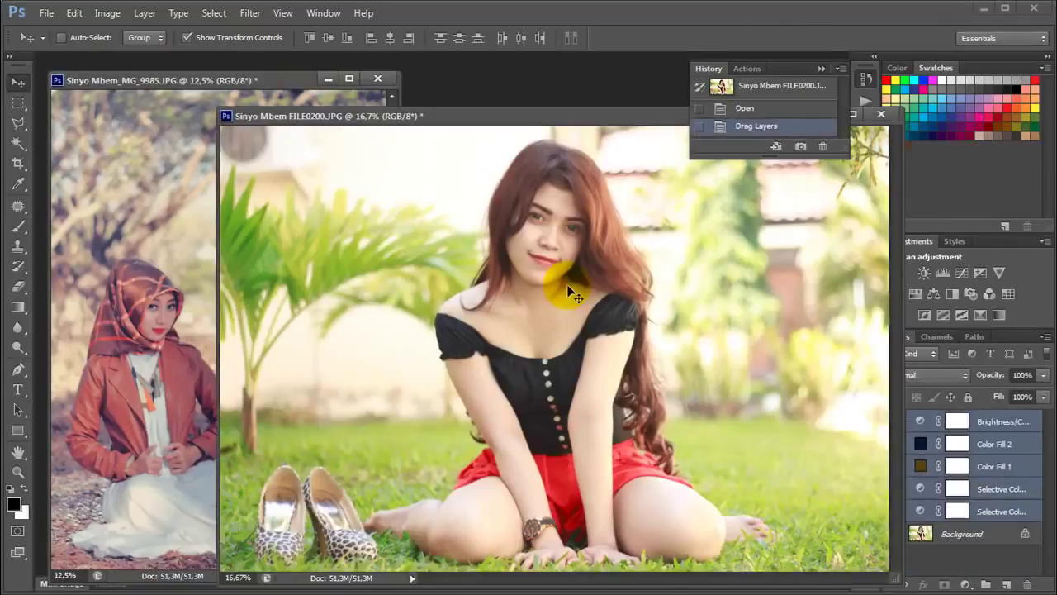
- Delete the copied Brightness/Contrast 1 layer from FILE0200
left_click(998, 430)
left_click(925, 467)
left_click_drag(1003, 423, 1032, 584)
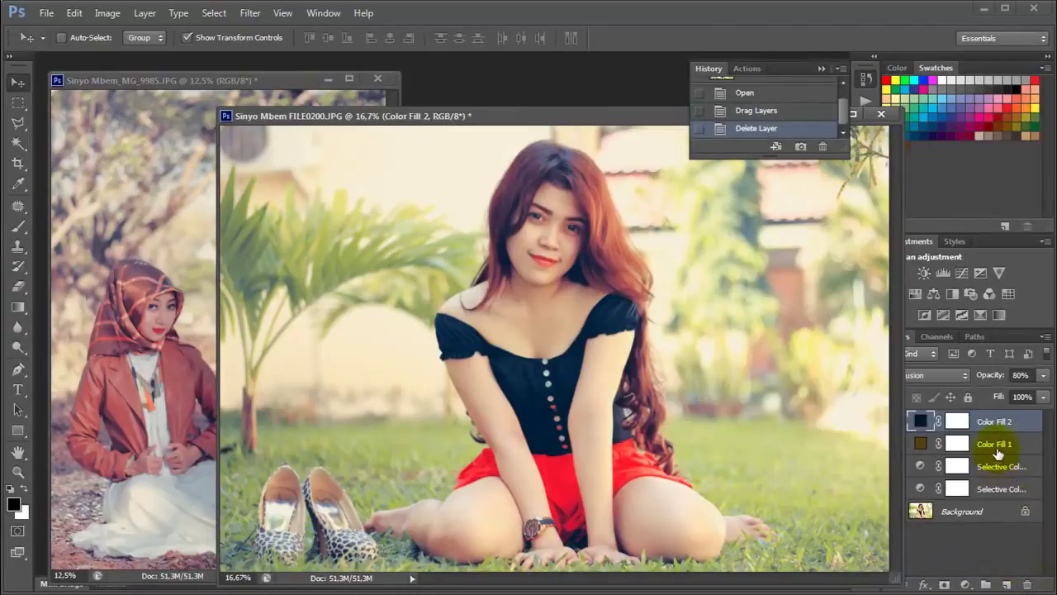
- Add a Color Lookup layer with a warming 3DLUT above the Selective Color layers
left_click(958, 466)
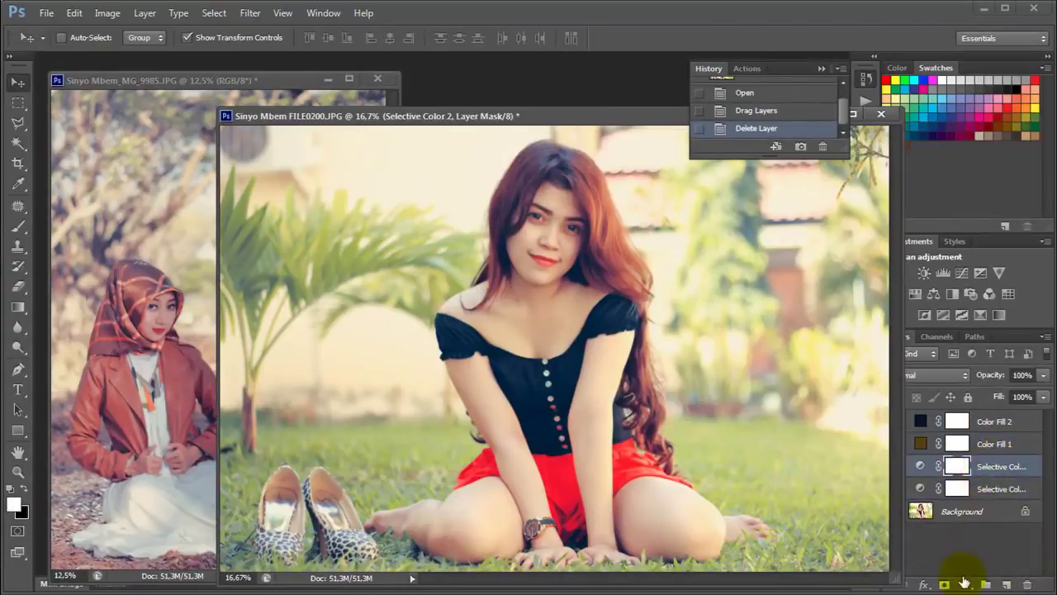
left_click(964, 583)
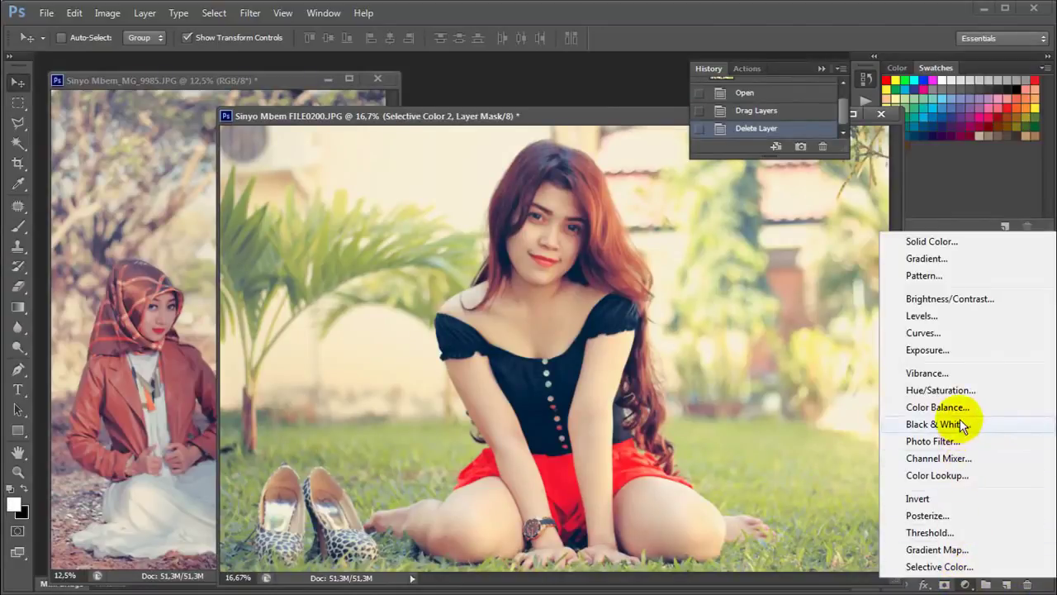
left_click(956, 475)
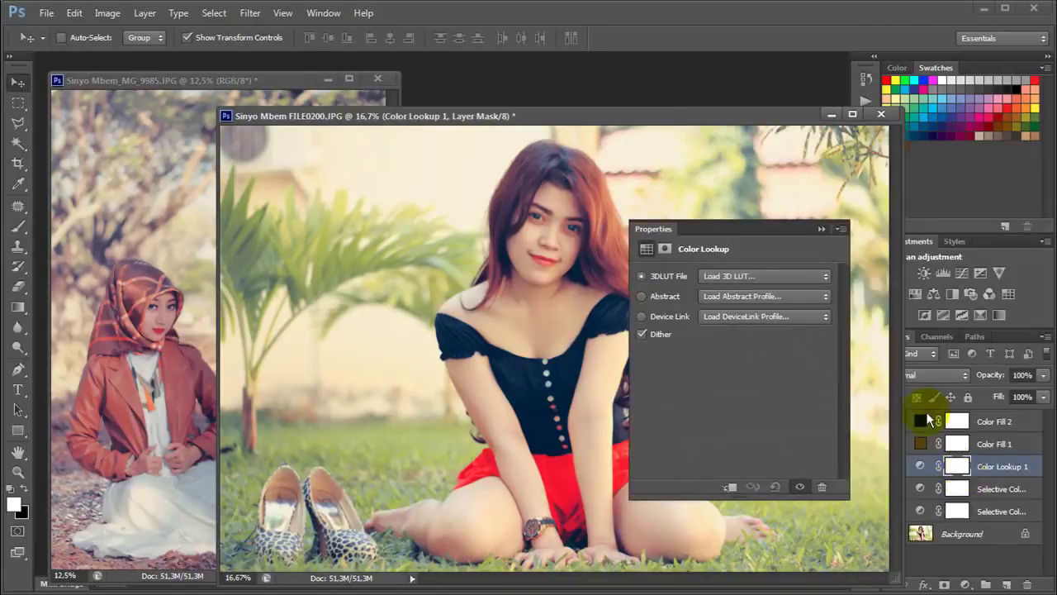
left_click(797, 277)
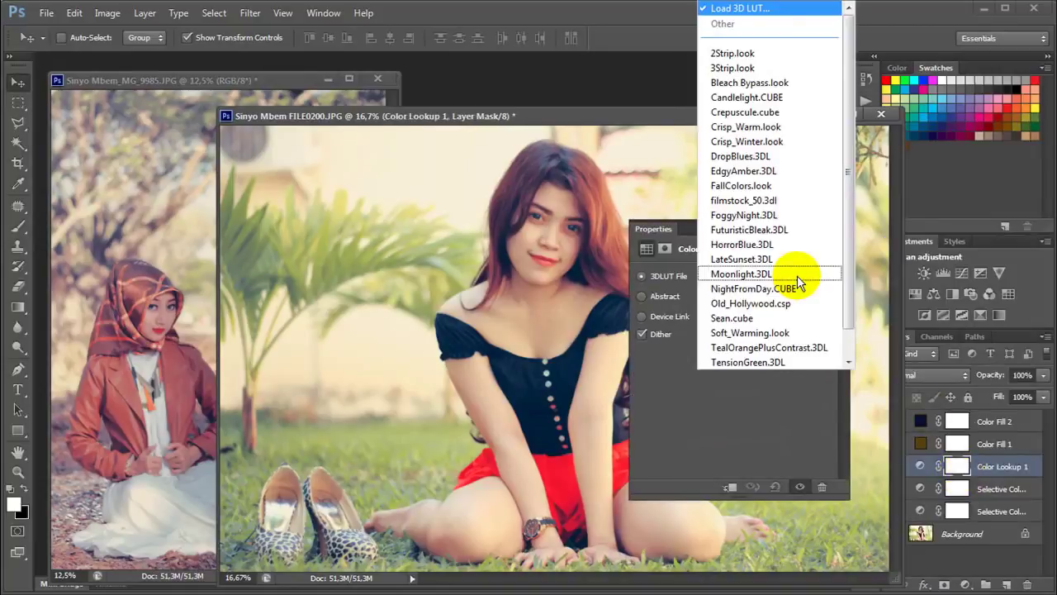
left_click(793, 332)
left_click(822, 229)
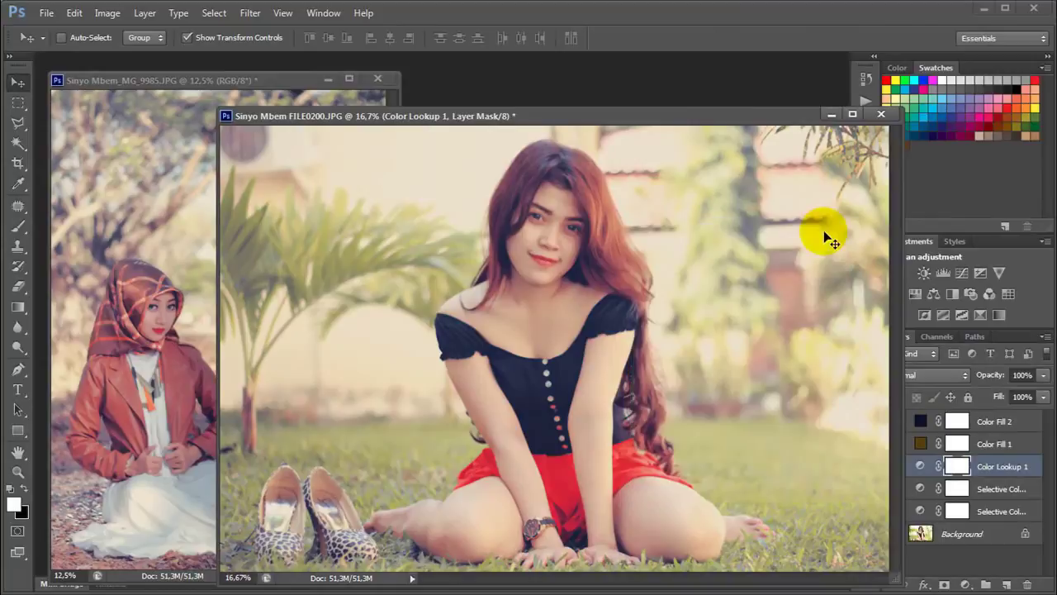
- Group all adjustment layers from Color Fill 2 downward into Group 1
left_click(962, 421)
left_click(992, 515, "shift")
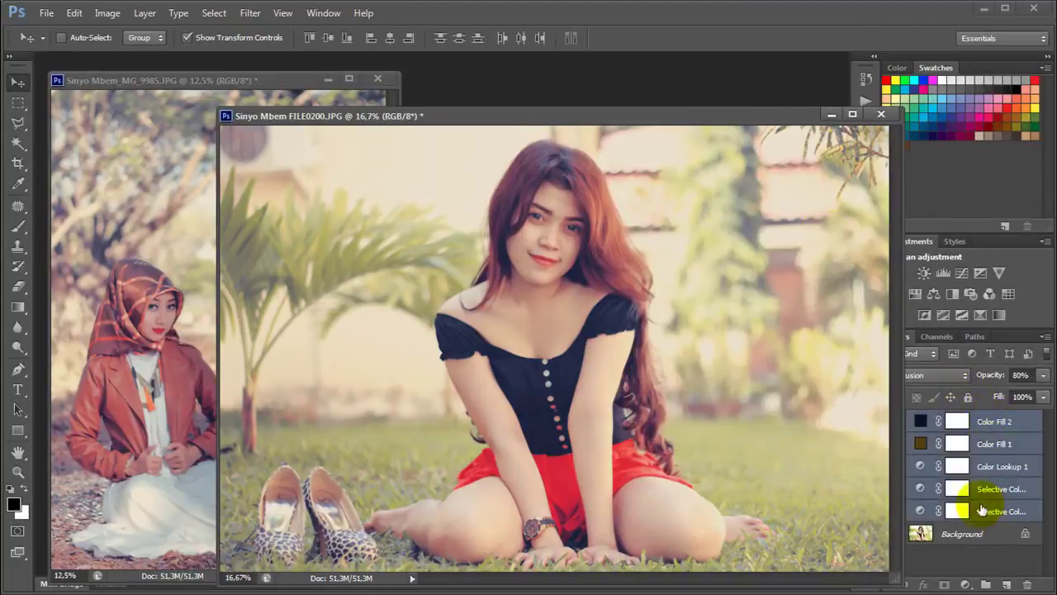
left_click_drag(991, 515, 985, 583)
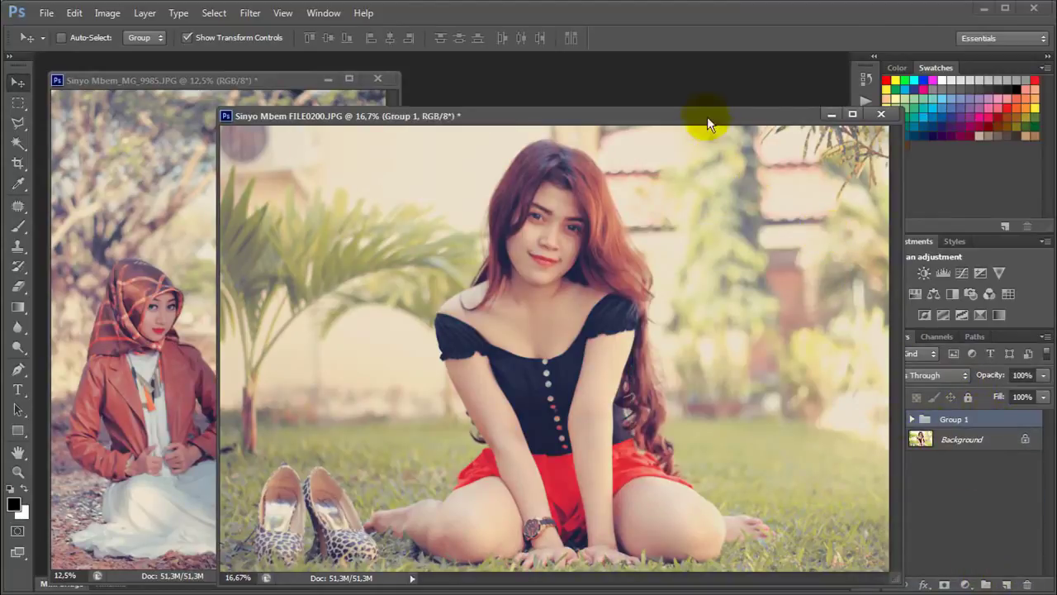
- Toggle Group 1 to compare the faded grade, then flatten FILE0200 into one Background layer
left_click_drag(706, 117, 670, 69)
left_click(893, 418)
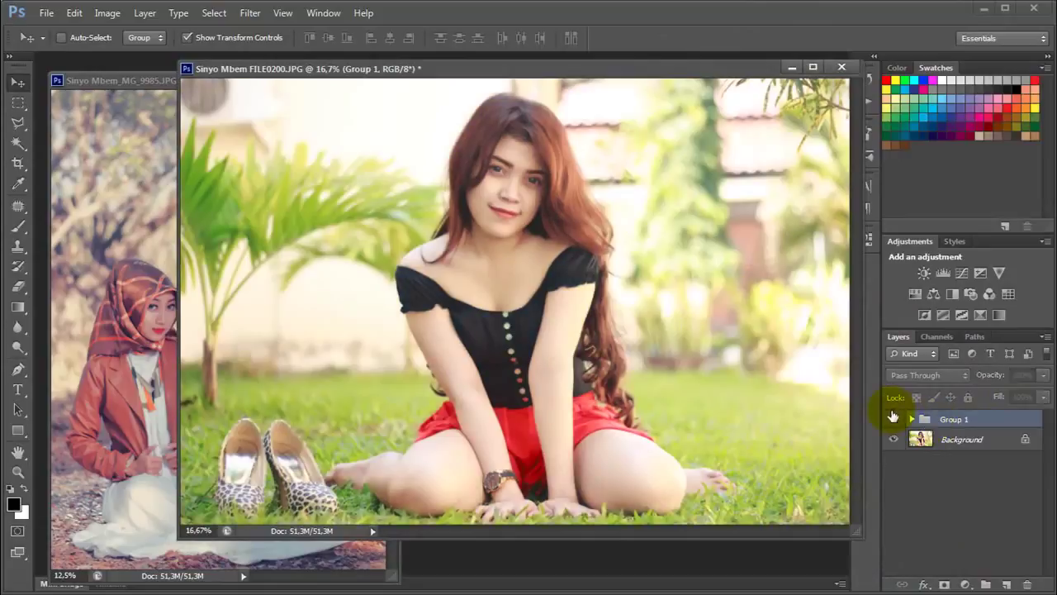
left_click(892, 418)
left_click(892, 418)
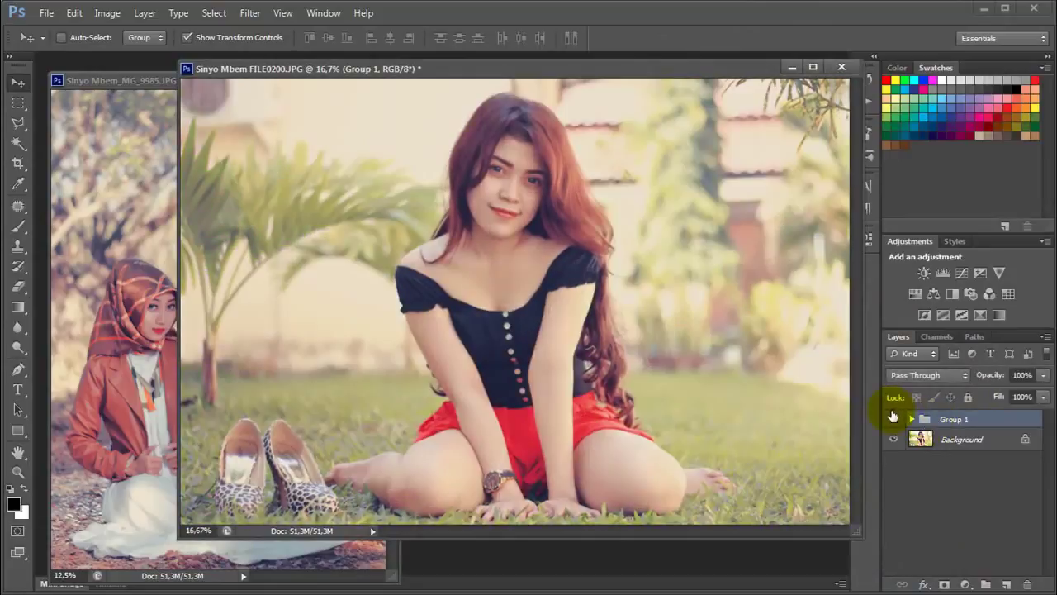
left_click(1045, 336)
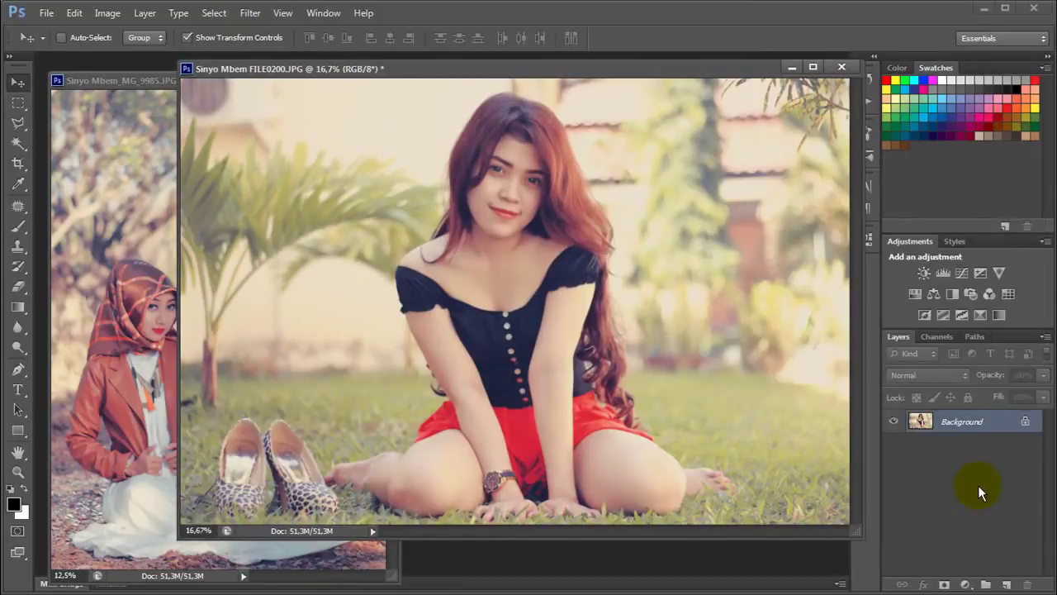
- Position the hijab portrait on the left and zoom the second photo for comparison
left_click(149, 112)
left_click_drag(225, 79, 233, 64)
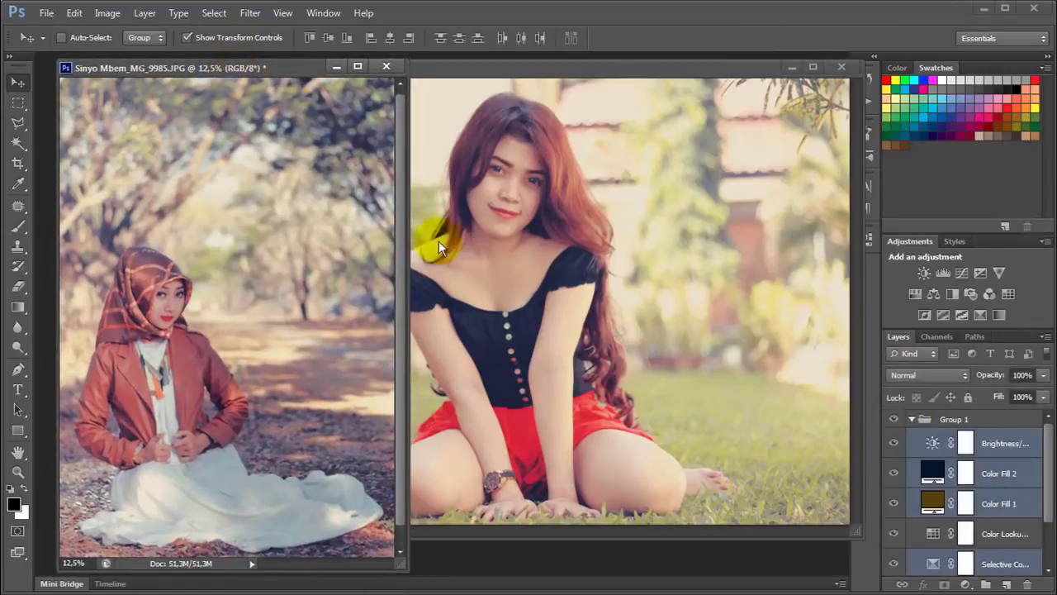
left_click(650, 217)
key("ctrl+plus")
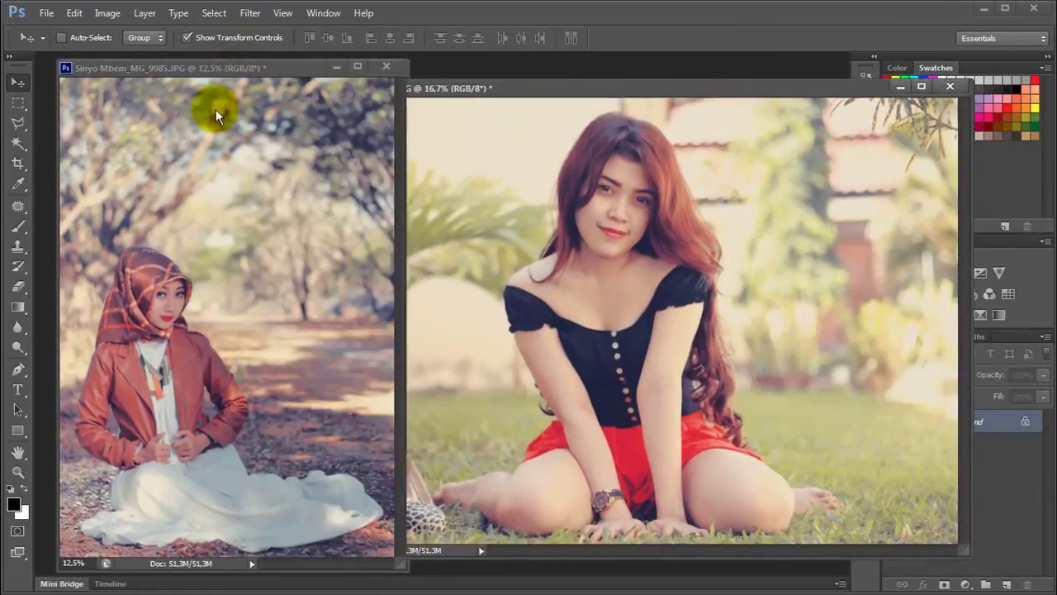
left_click(217, 108)
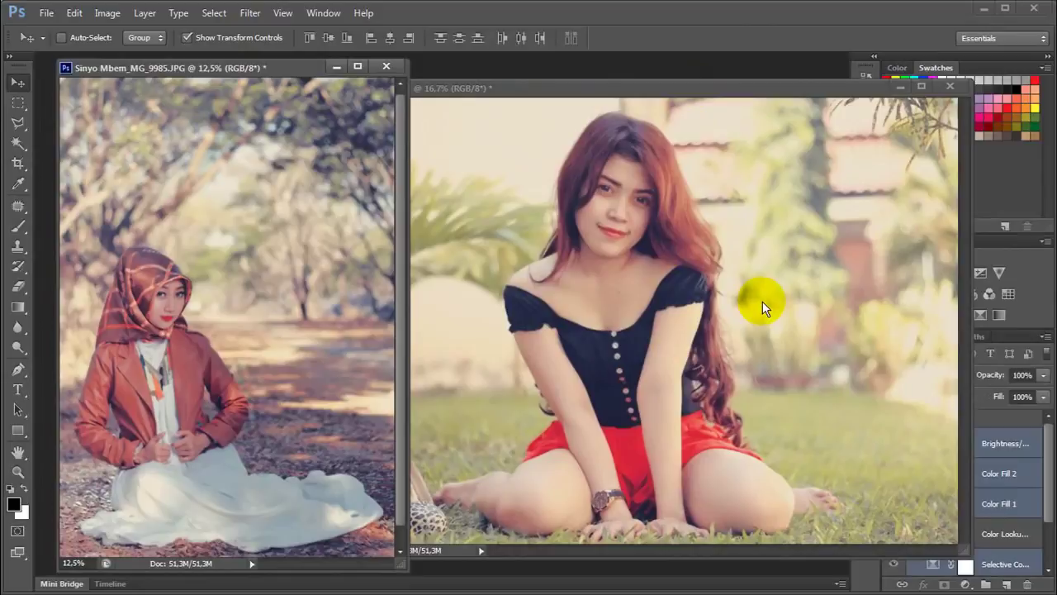